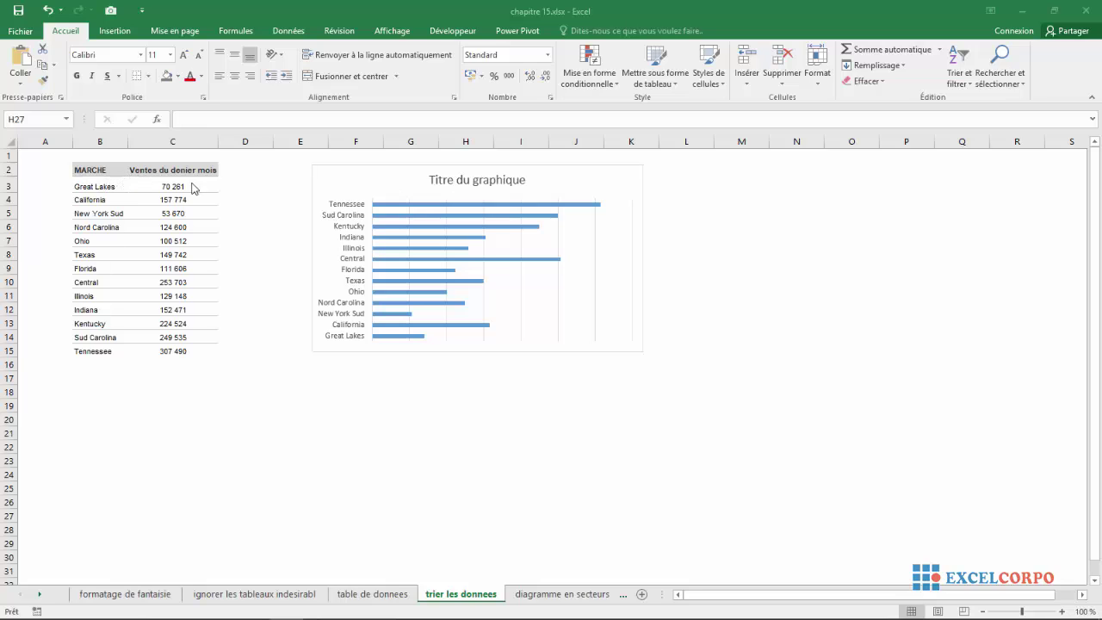
Step: Delete the old bar chart, leaving only the MARCHE sales table on the sheet
left_click(394, 184)
key("Delete")
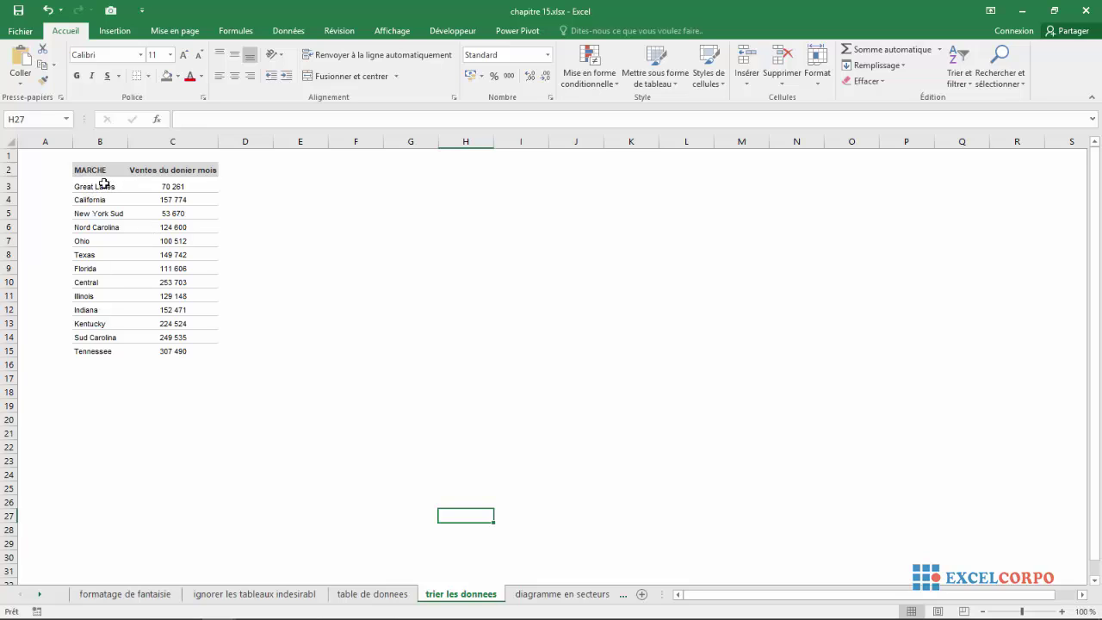
left_click_drag(104, 183, 175, 368)
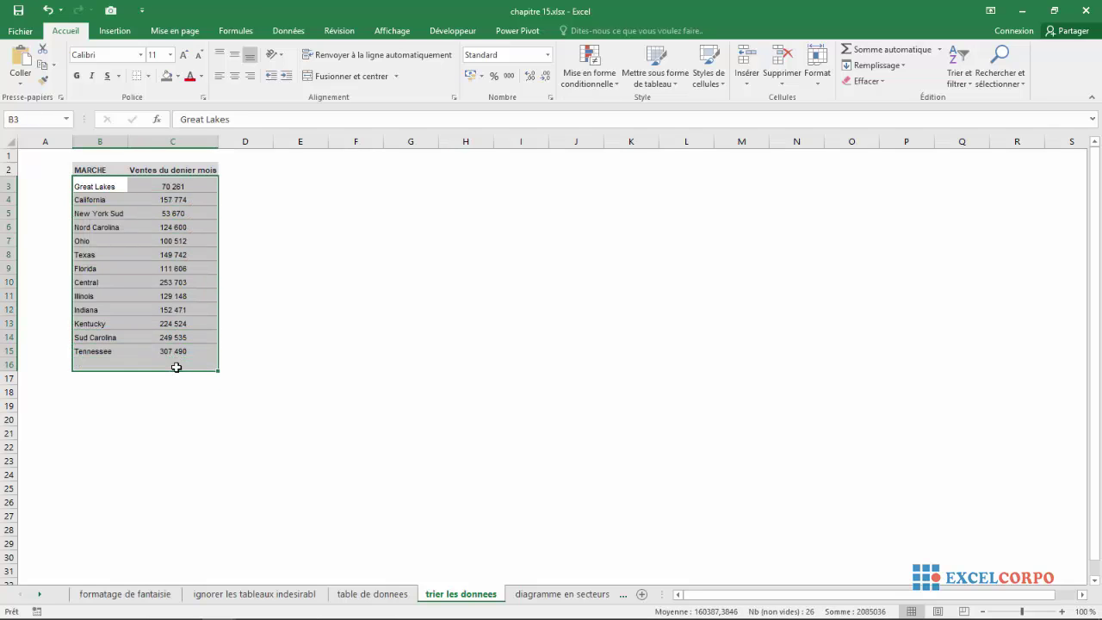
left_click_drag(105, 183, 164, 350)
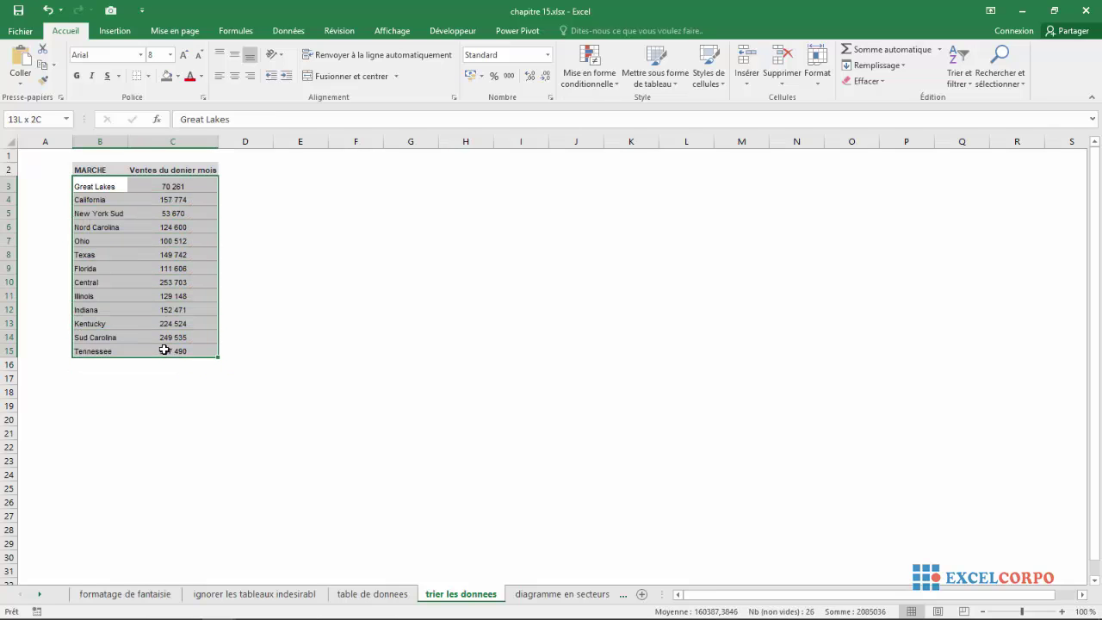
left_click(127, 32)
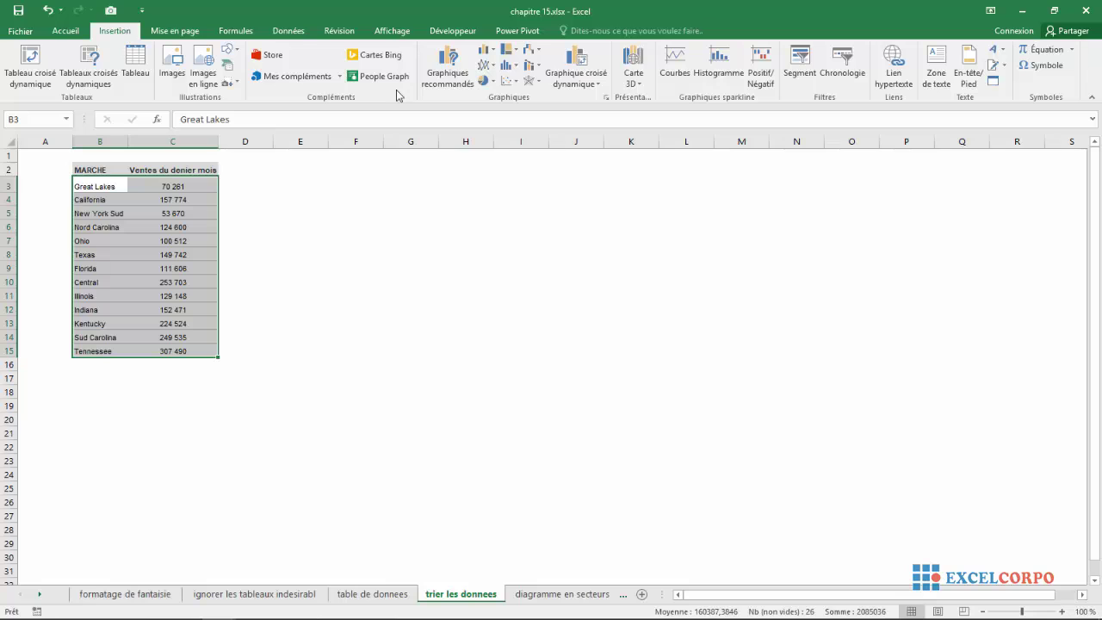
left_click(495, 52)
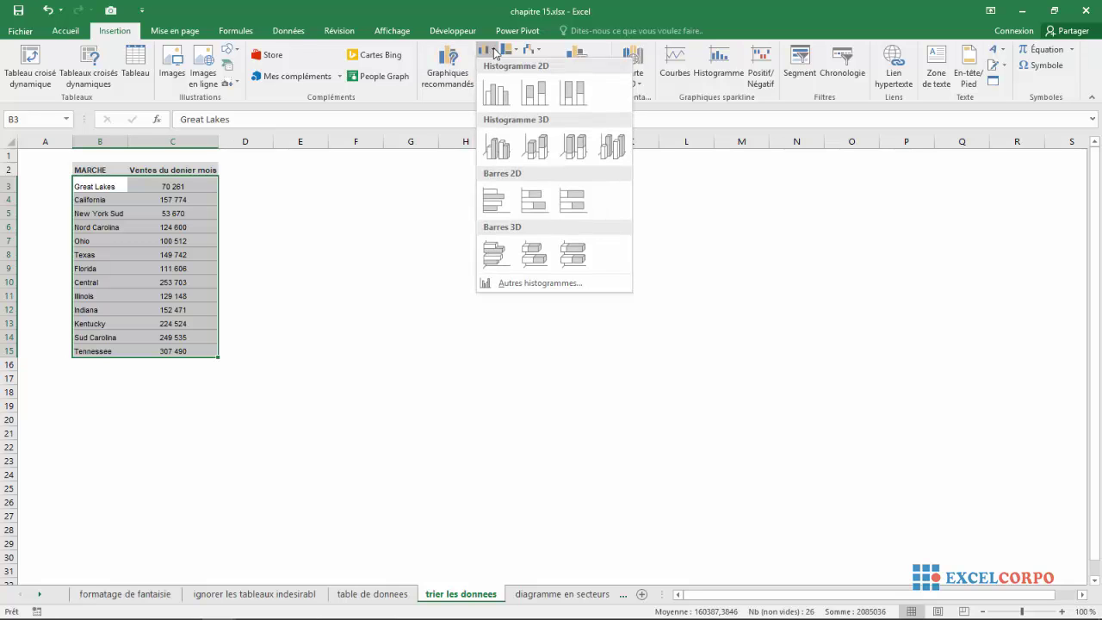
left_click(493, 203)
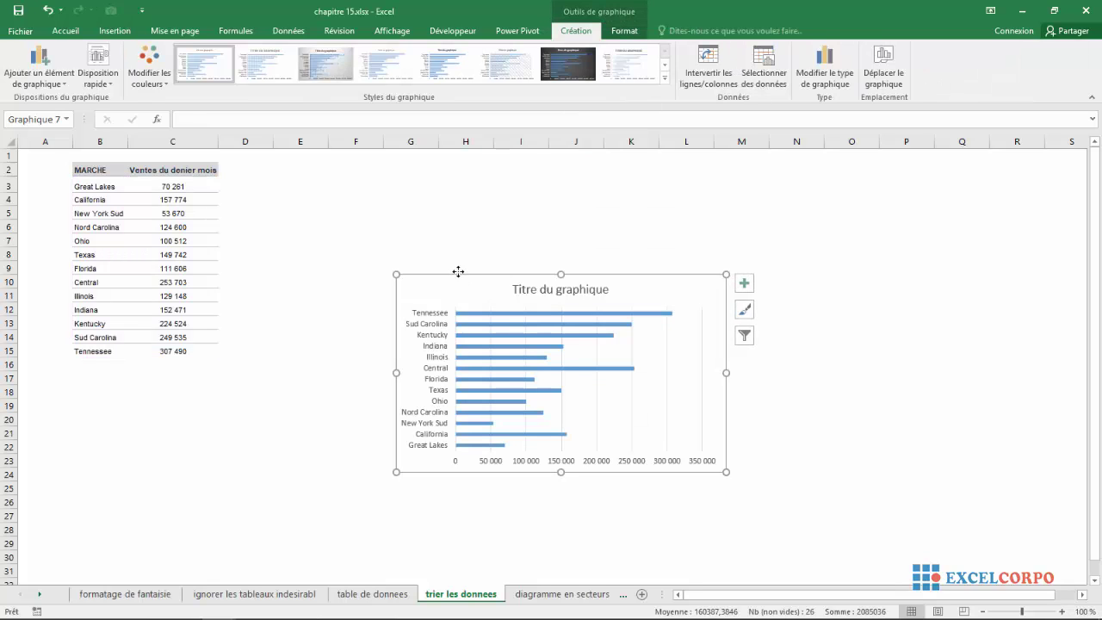
left_click_drag(445, 281, 398, 230)
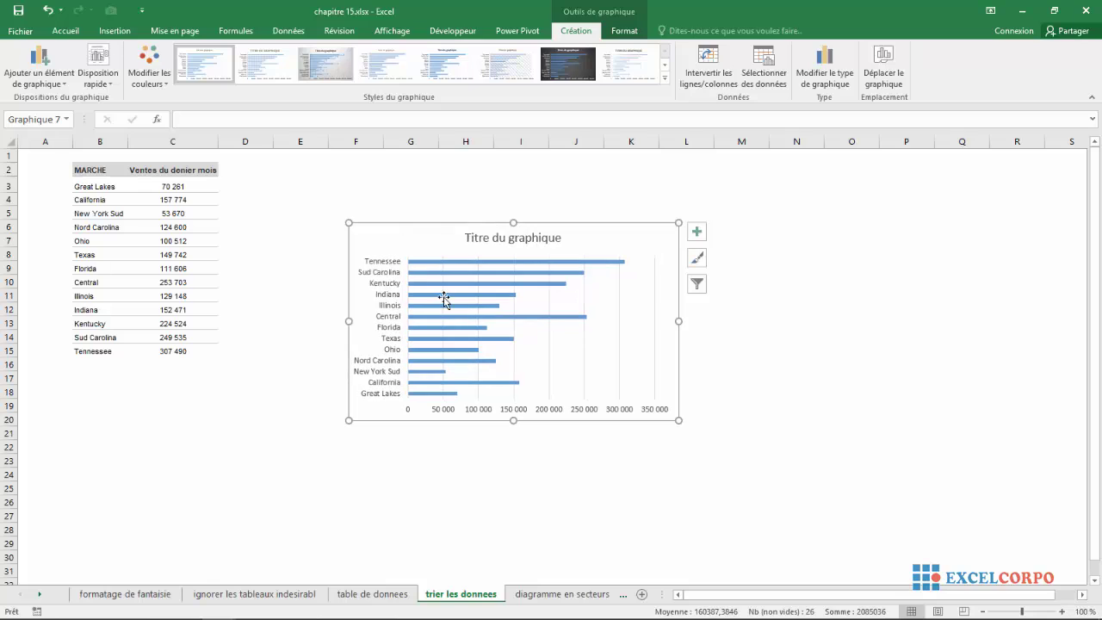
left_click(550, 336)
key("Delete")
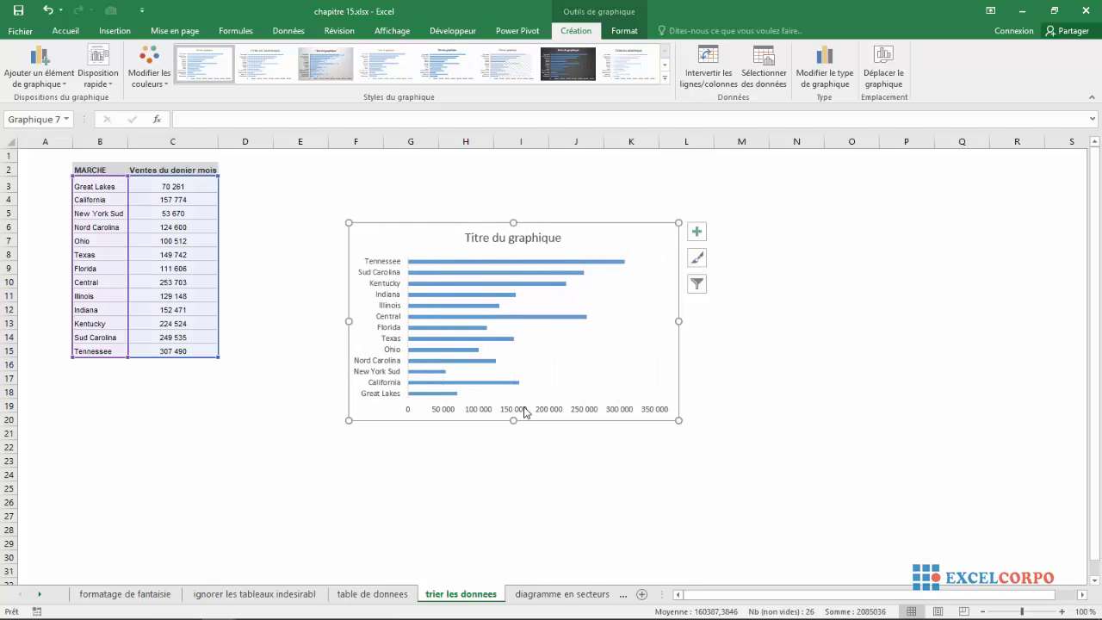
left_click(525, 412)
key("Delete")
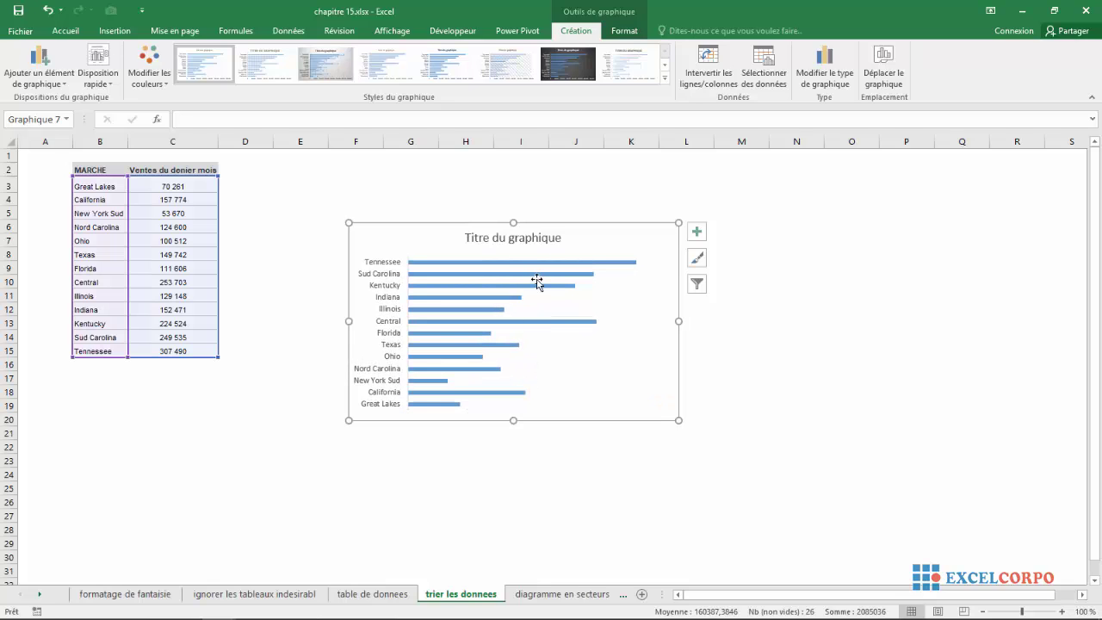
left_click(513, 239)
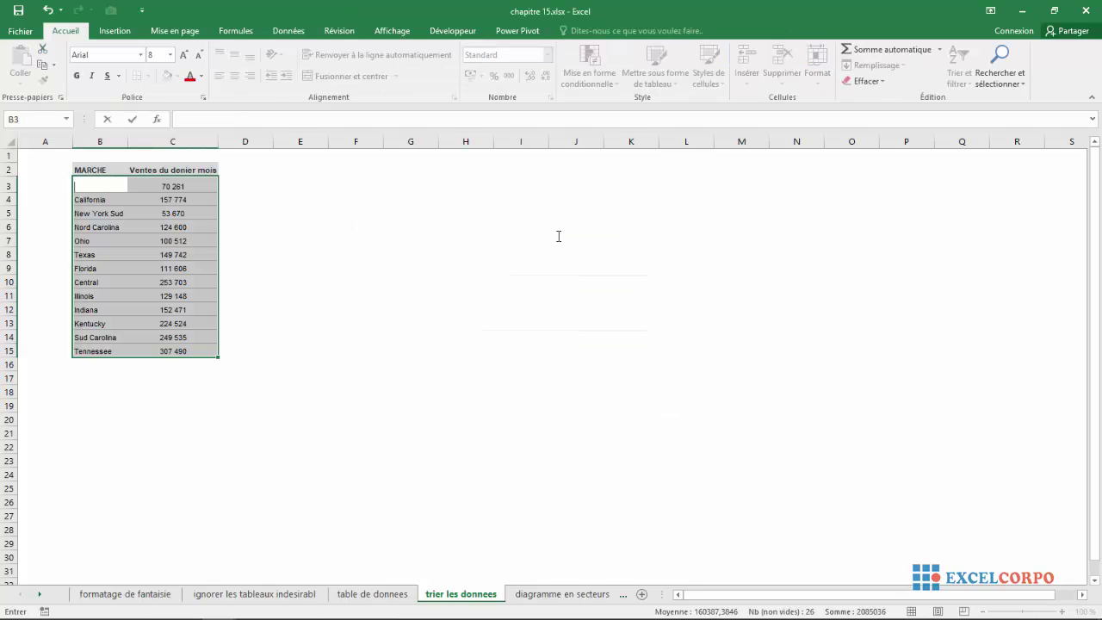
Step: Insert a clustered 2D bar chart of the MARCHE sales and move it up-left
left_click(114, 33)
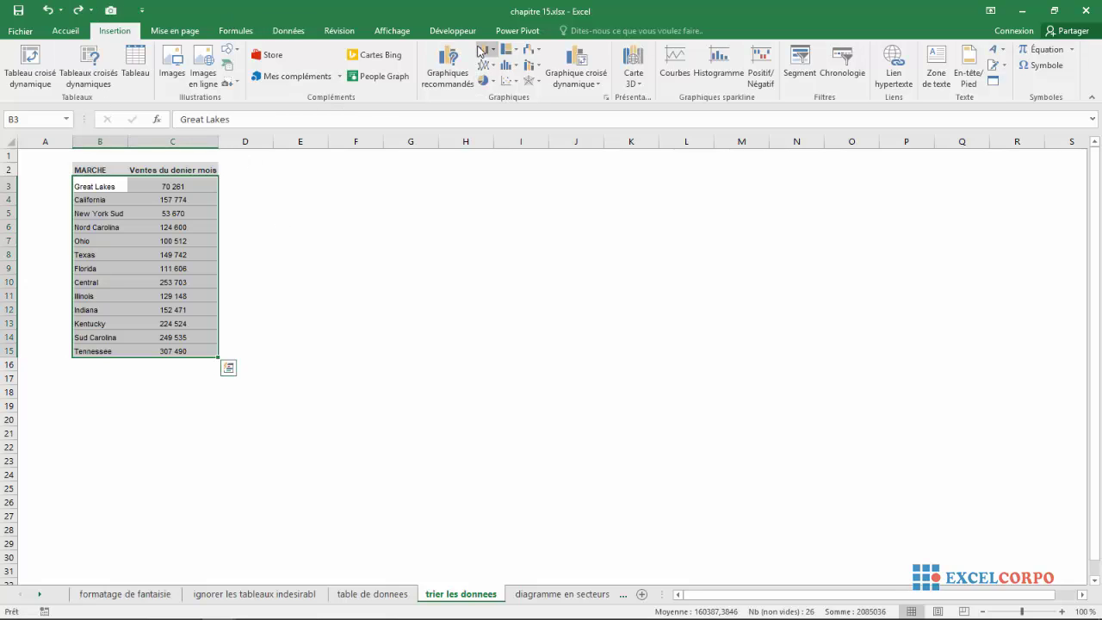
left_click(495, 54)
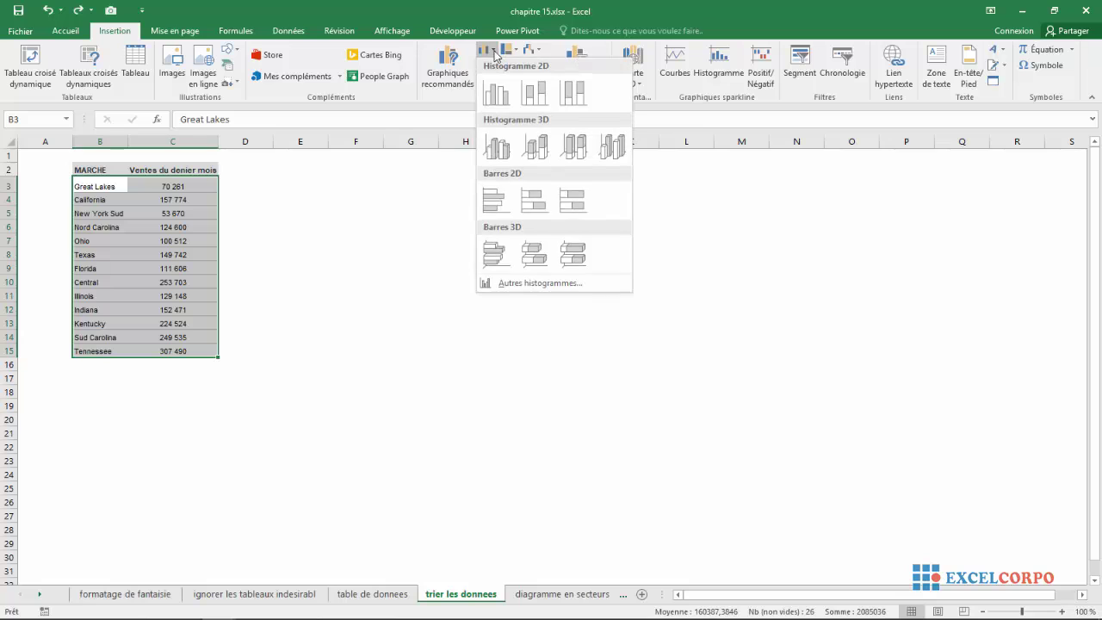
left_click(496, 200)
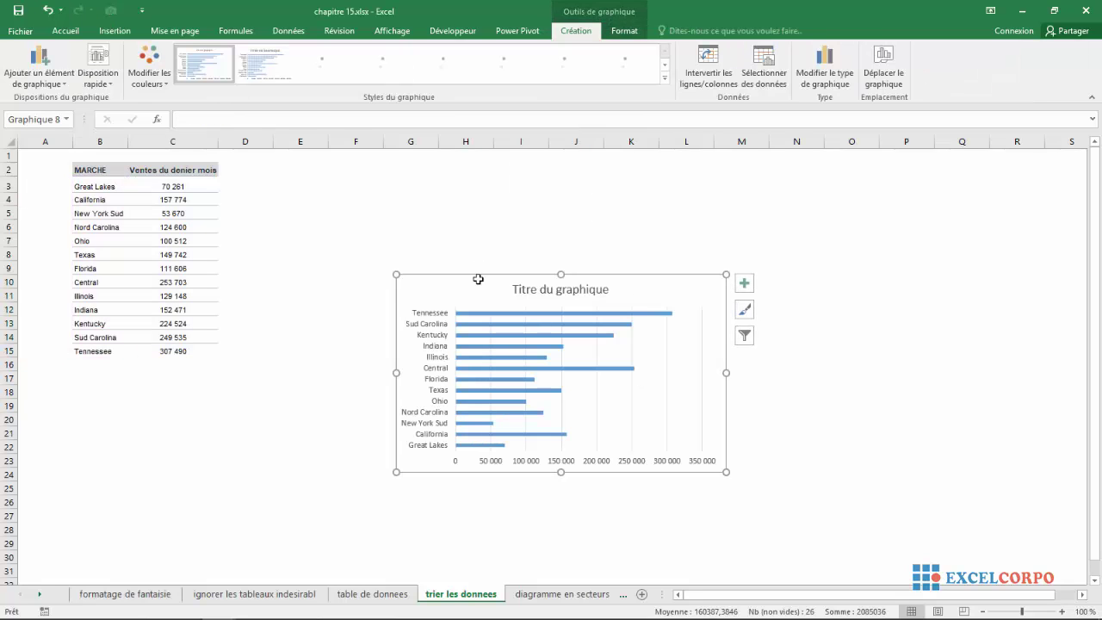
left_click_drag(469, 289, 401, 226)
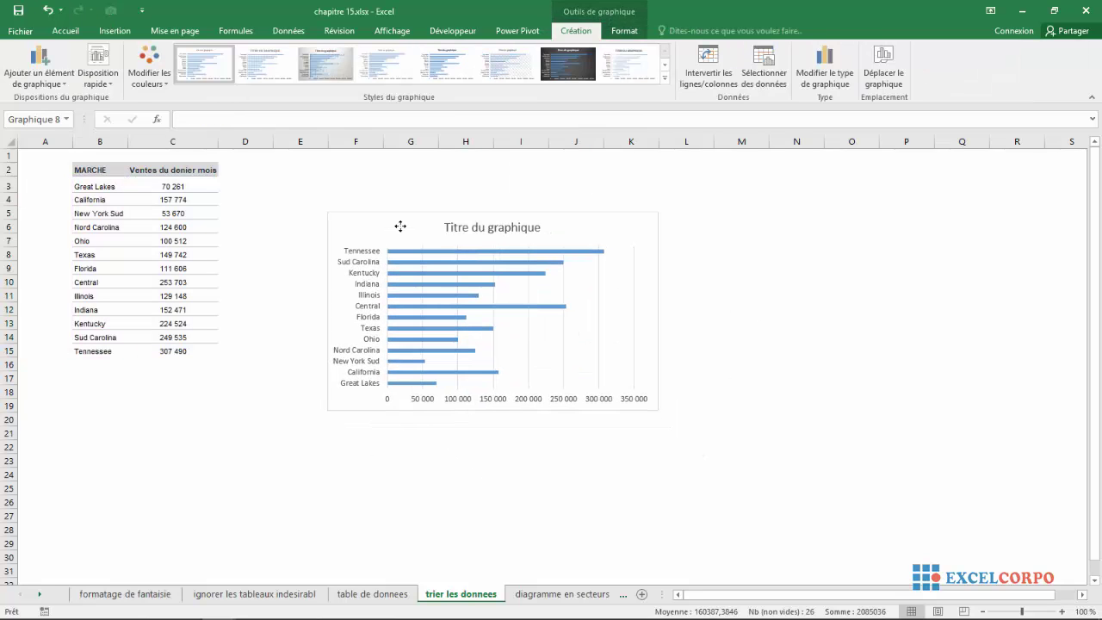
Step: Remove the chart's horizontal value axis and vertical gridlines
left_click(433, 403)
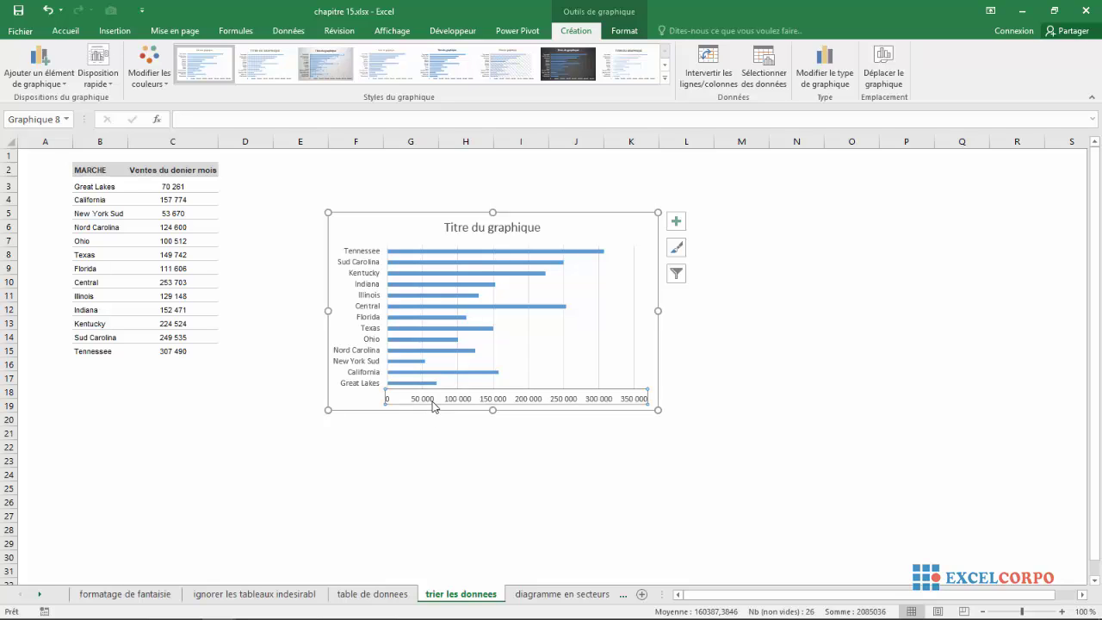
key("Delete")
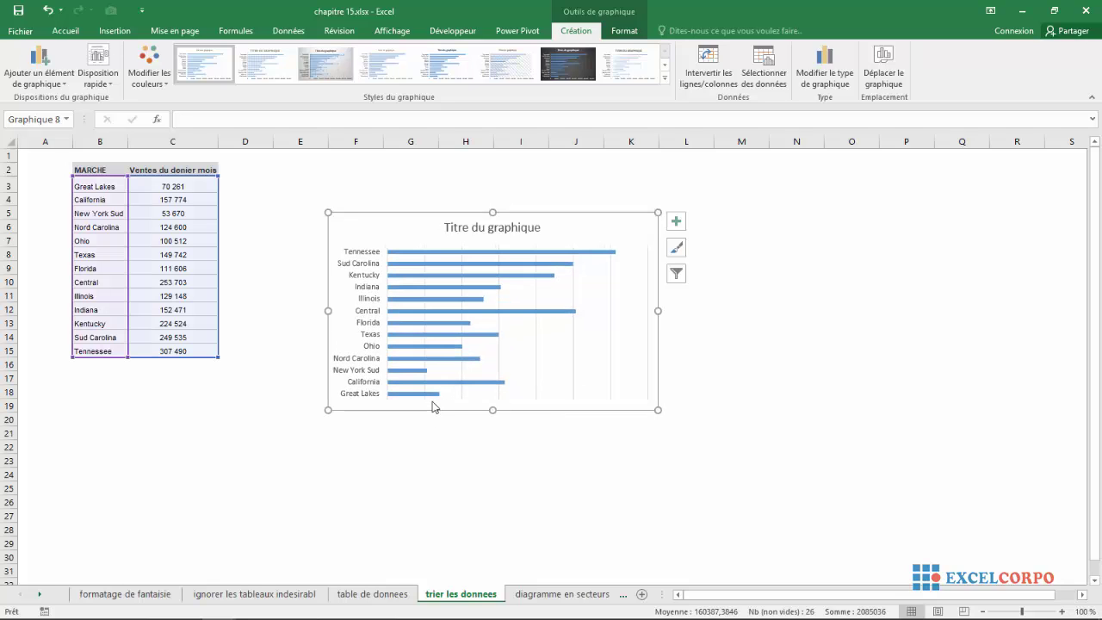
left_click(575, 352)
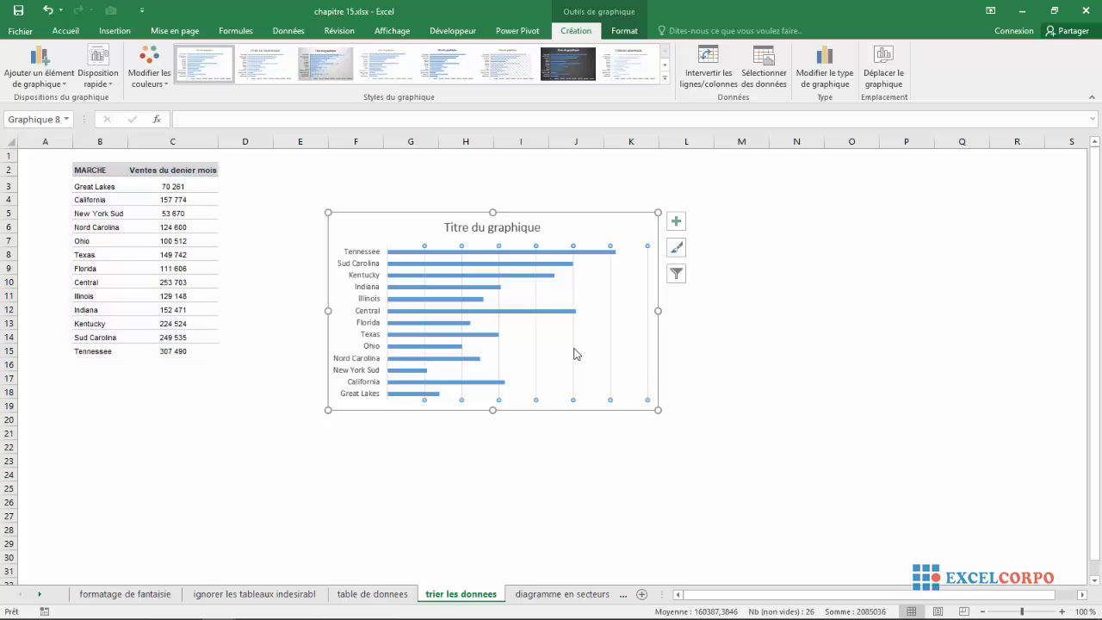
key("Delete")
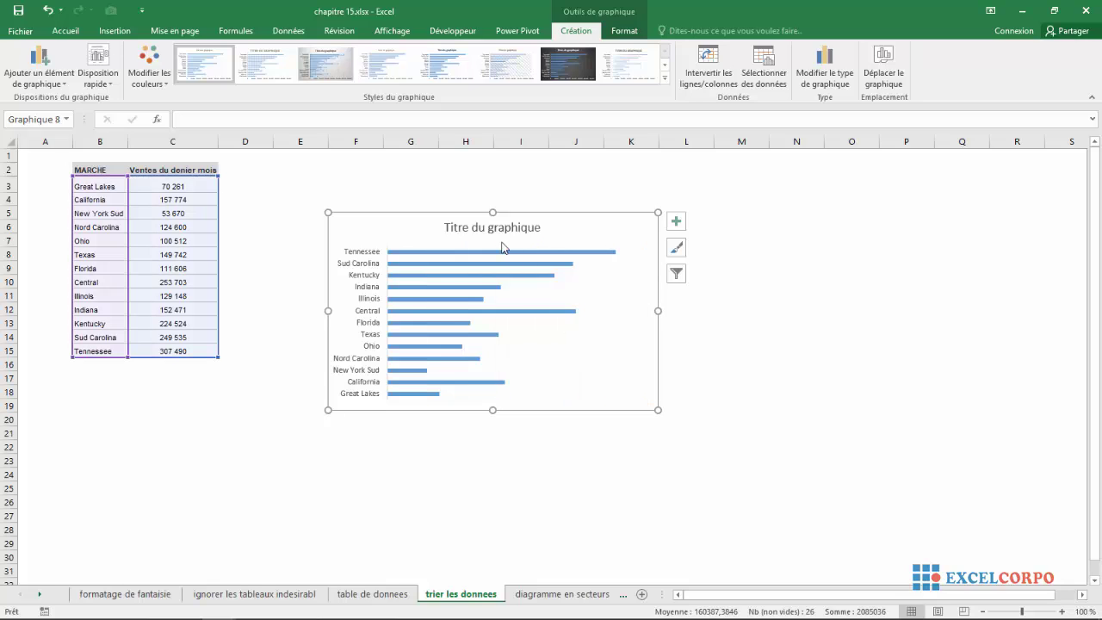
Step: Replace the chart's placeholder title with 'DONNEES NON TRIEES'
left_click(487, 227)
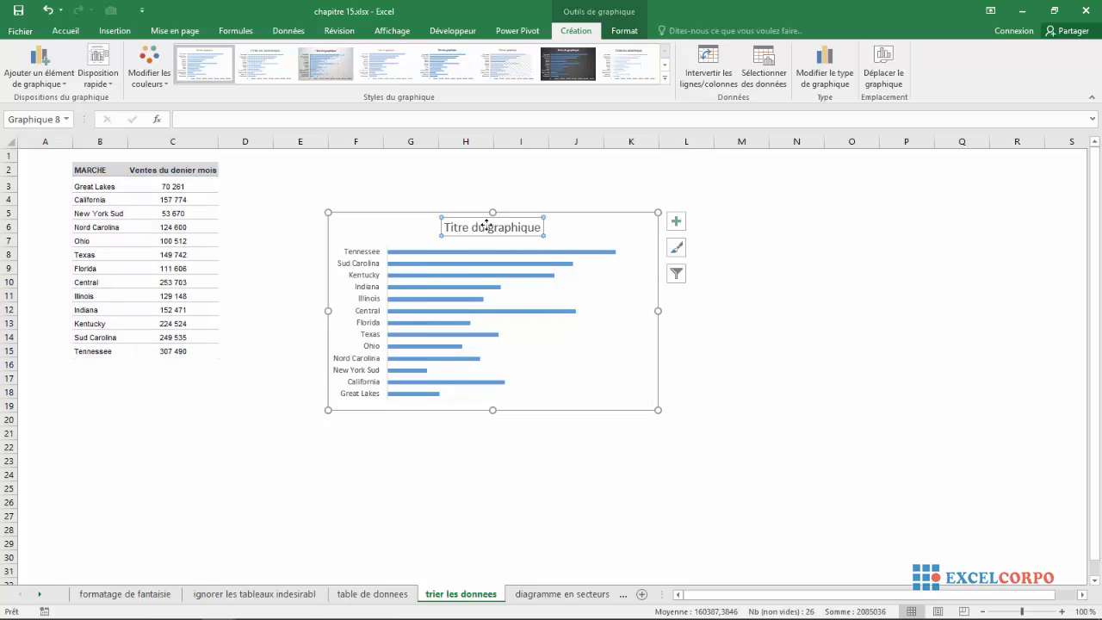
left_click(538, 227)
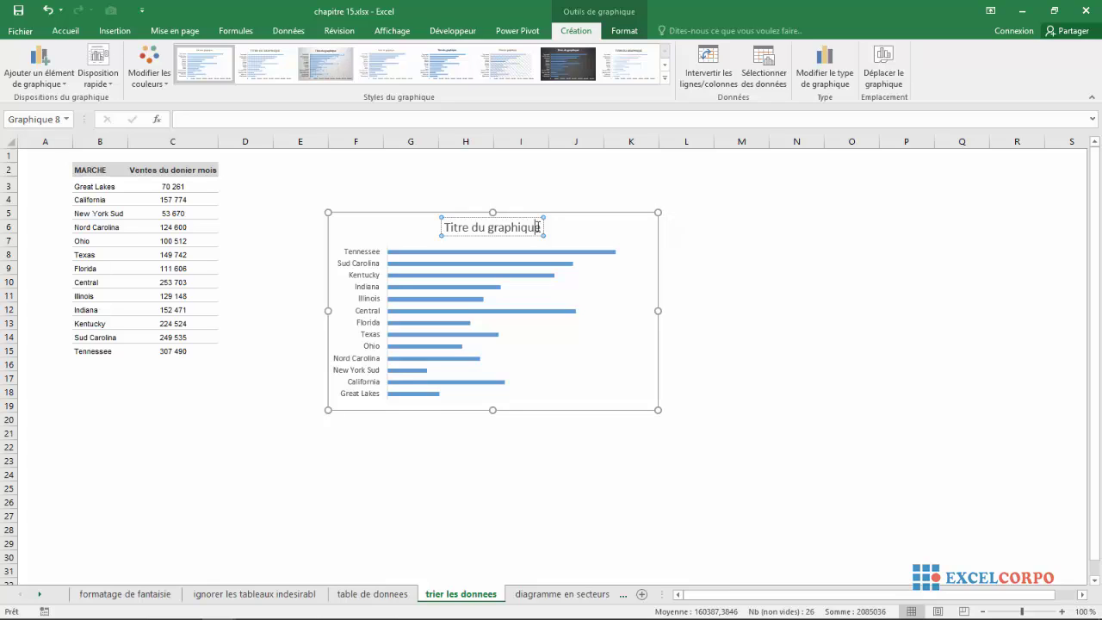
key("ctrl+a")
key("Delete")
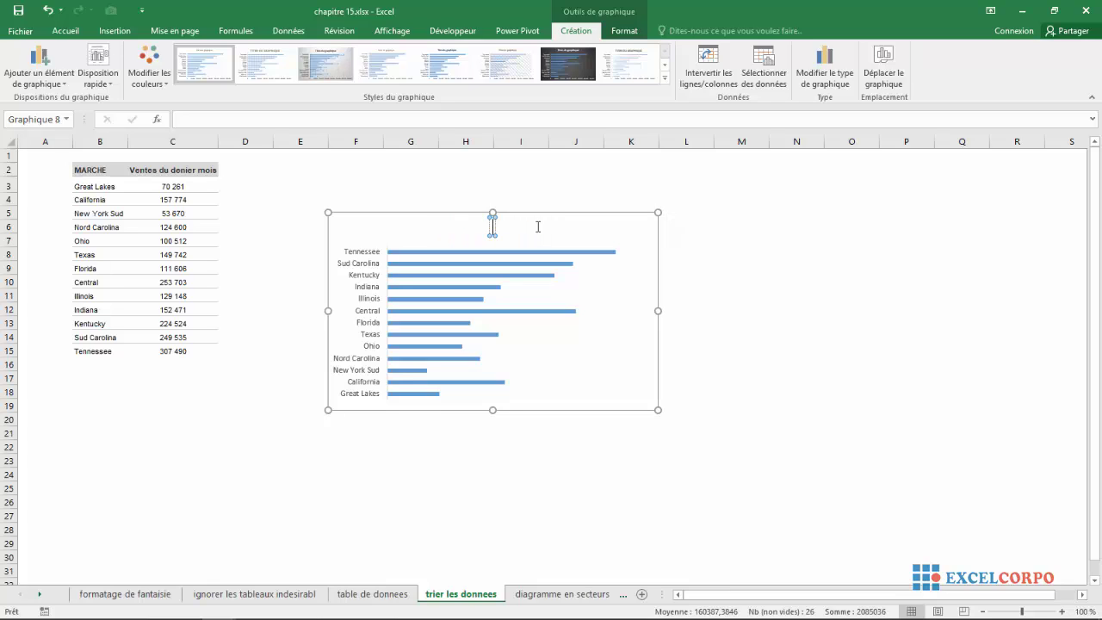
type("donn")
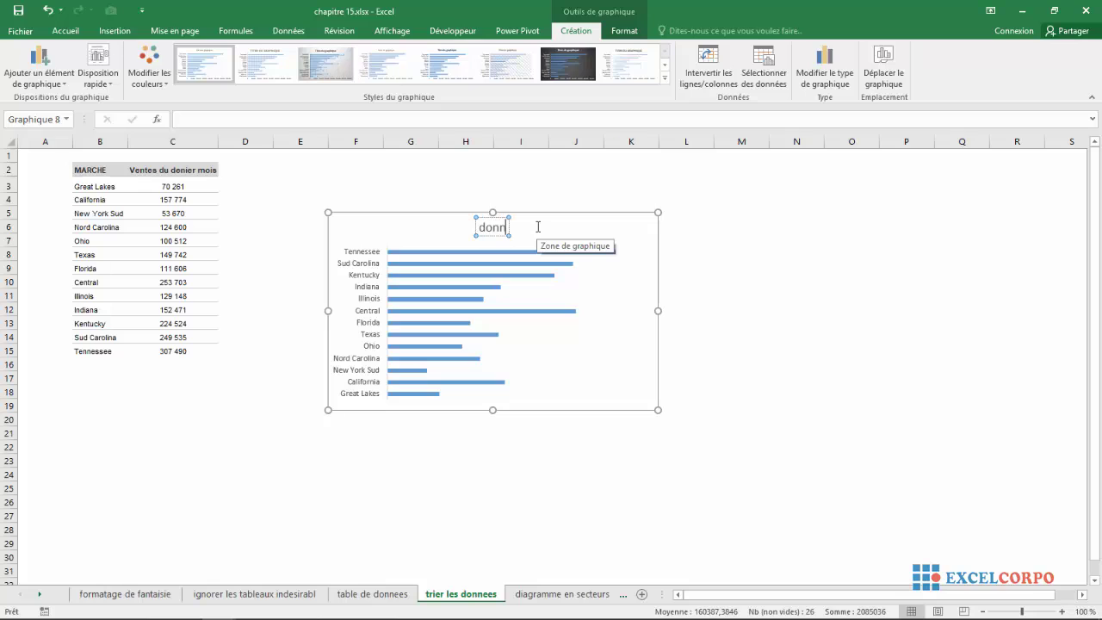
mouse_move(539, 227)
left_mouse_down()
mouse_move(753, 336)
mouse_move(554, 214)
left_mouse_up()
left_click(553, 215)
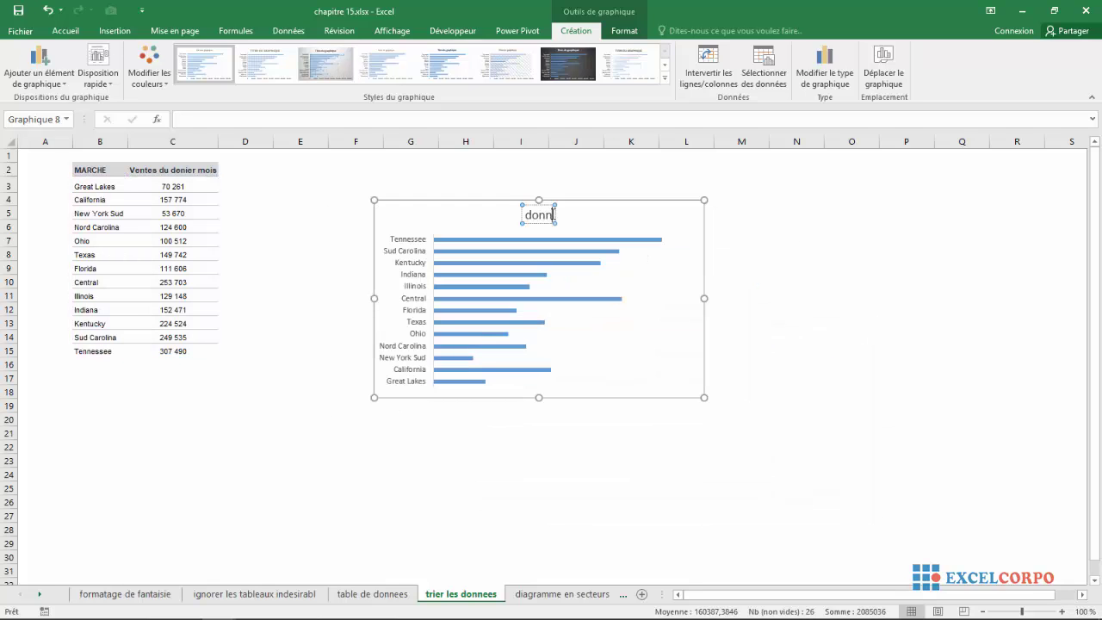
key("BackSpace")
key("BackSpace")
key("BackSpace")
key("BackSpace")
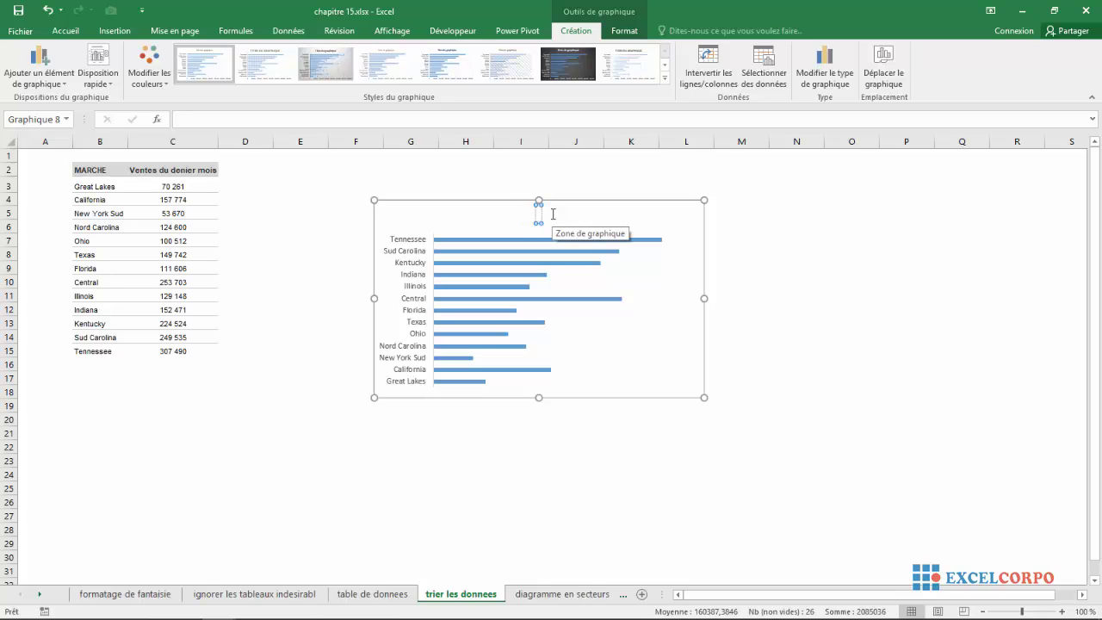
type("de")
key("BackSpace")
key("BackSpace")
type("D")
type("ONN")
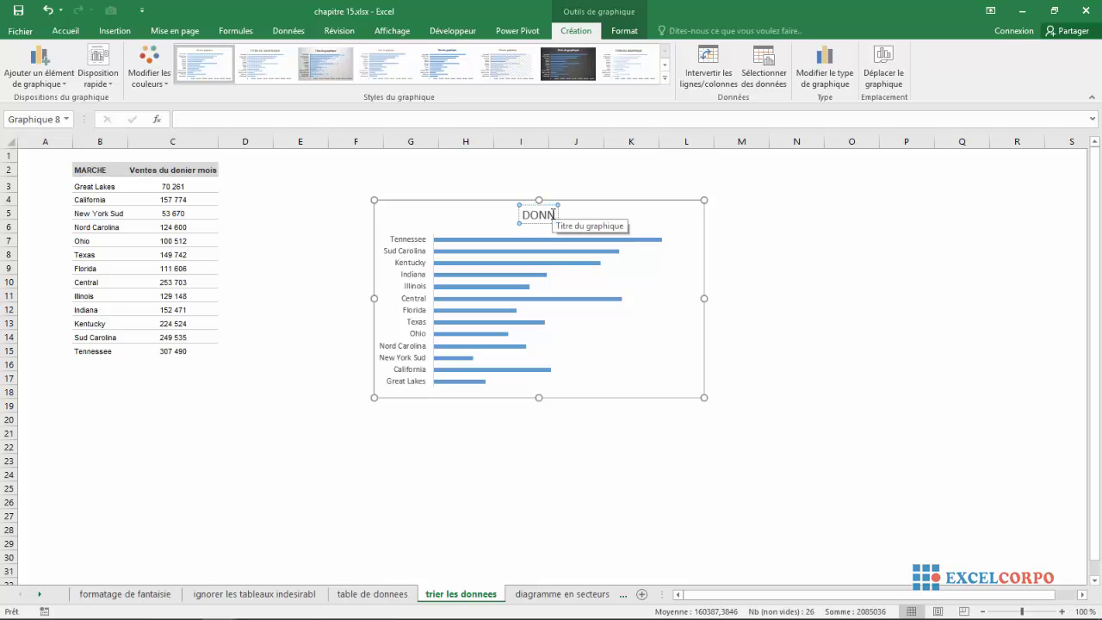
type("EES NON TRIEES")
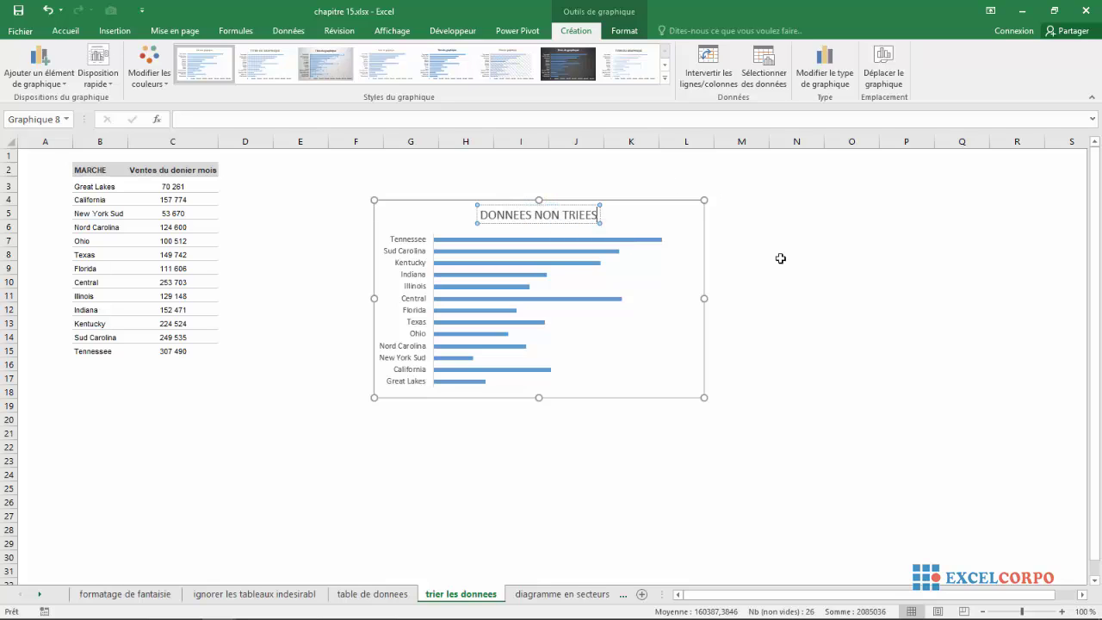
left_click(780, 259)
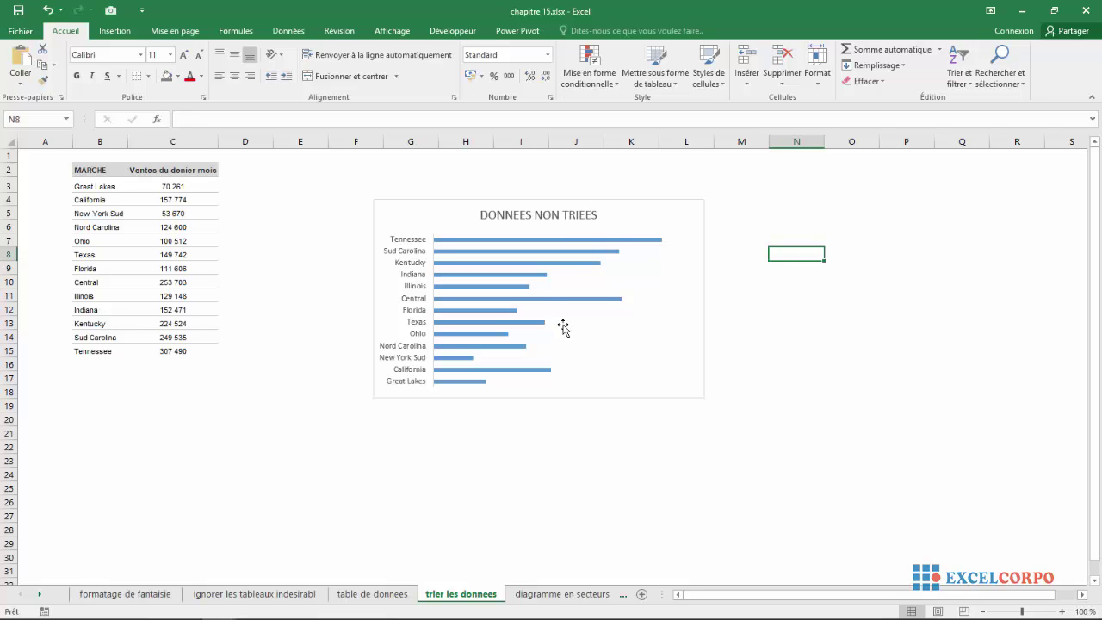
Step: Add data labels to every bar of the unsorted chart
left_click(531, 261)
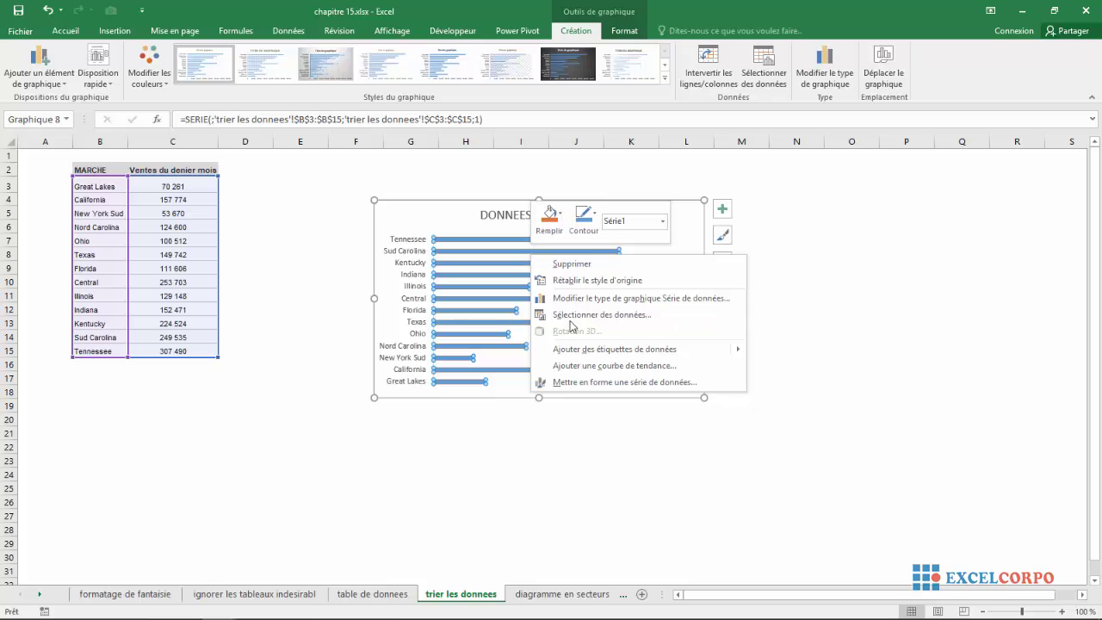
left_click(792, 250)
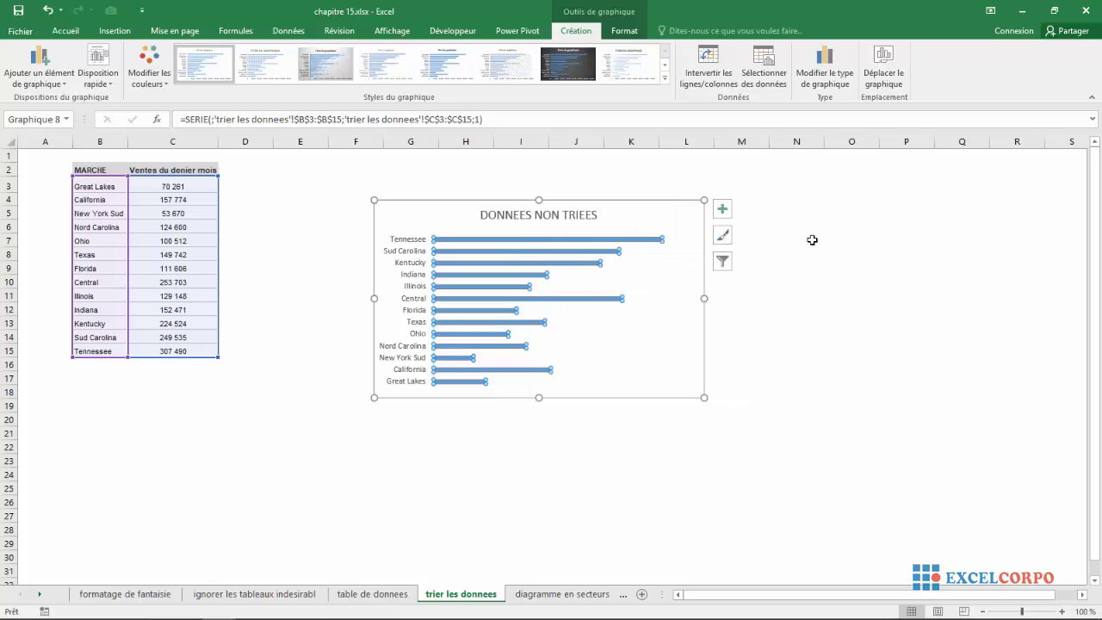
left_click(723, 208)
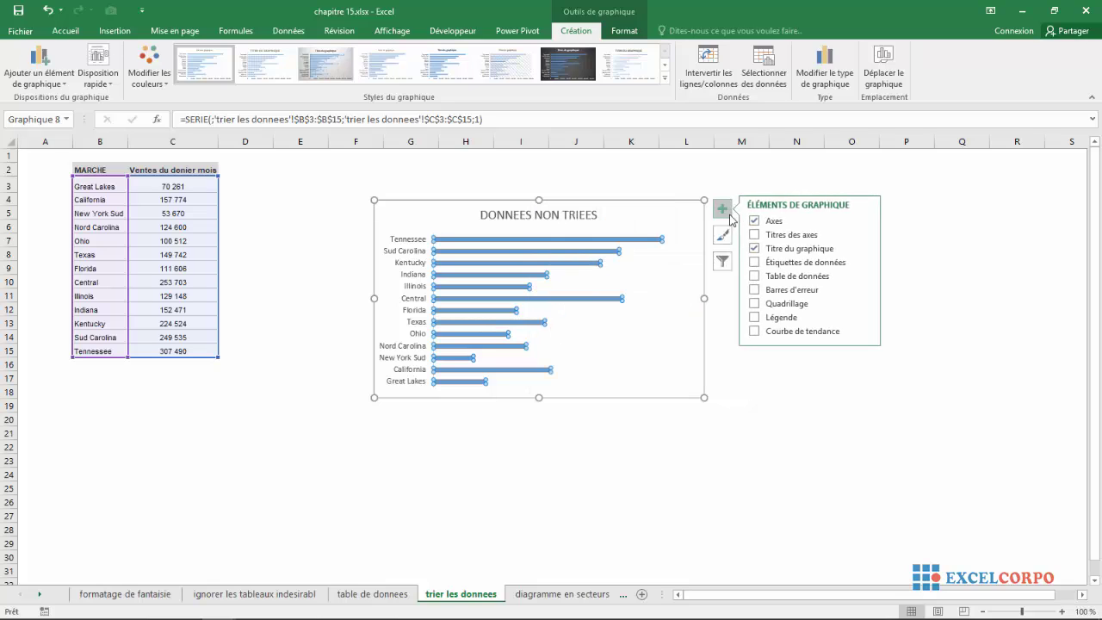
left_click(757, 262)
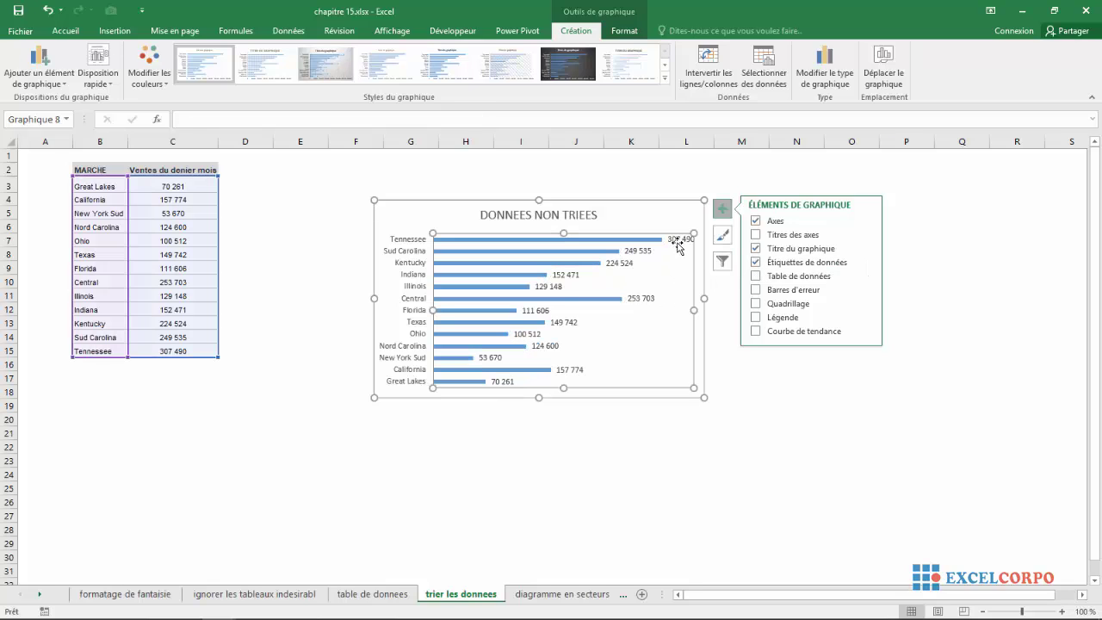
Step: Format the data labels with the custom number format '# ##0 k' to show thousands
left_click(678, 239)
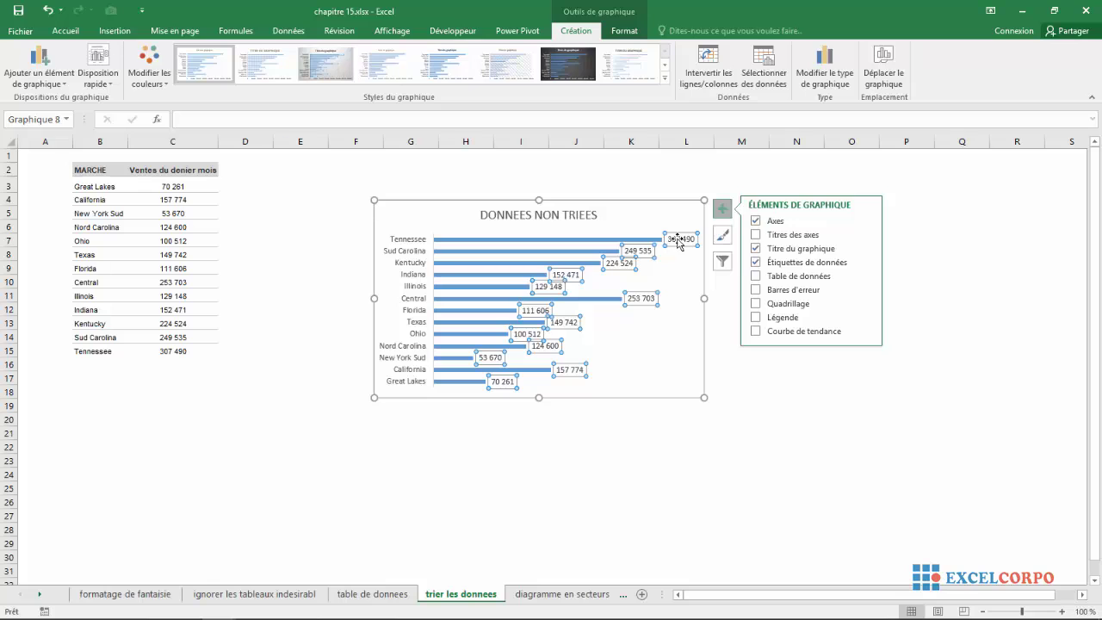
right_click(677, 240)
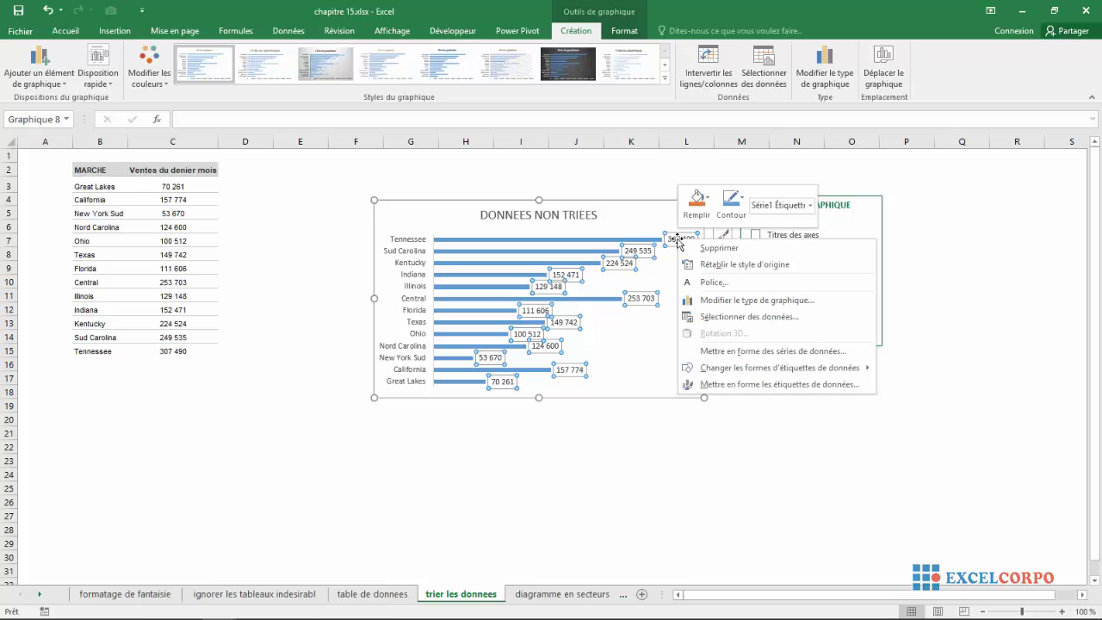
left_click(727, 385)
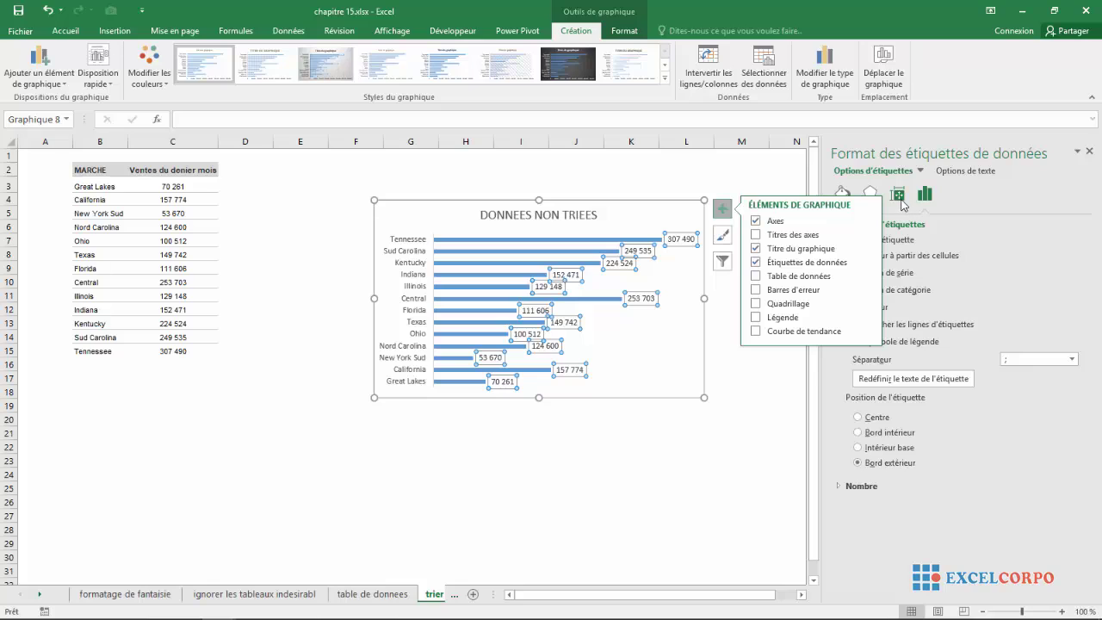
left_click(840, 487)
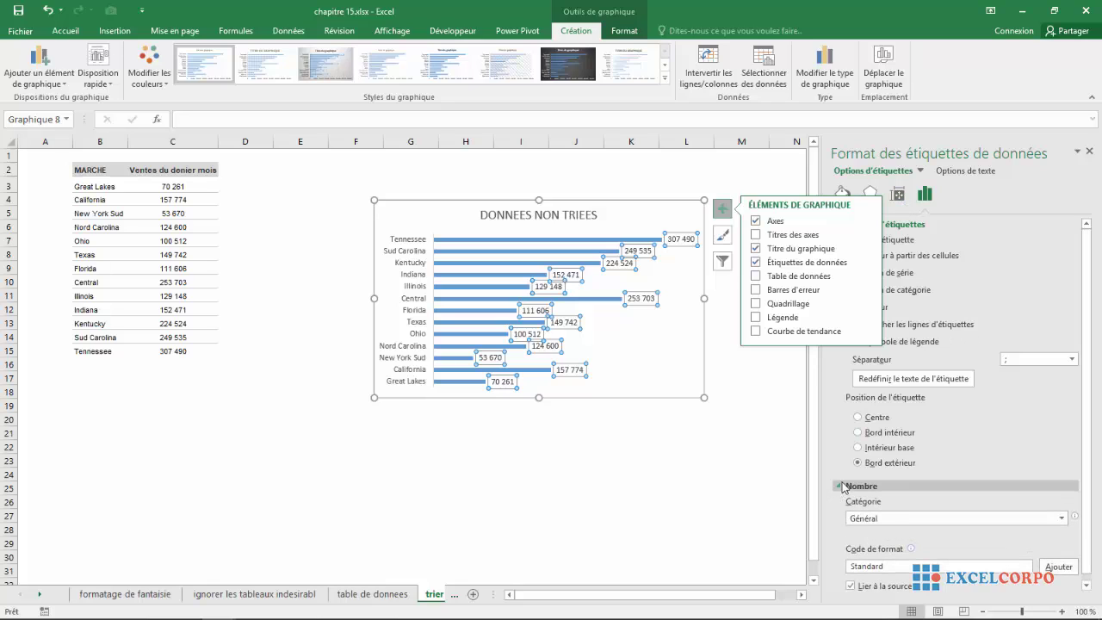
left_click(1062, 518)
left_click(897, 505)
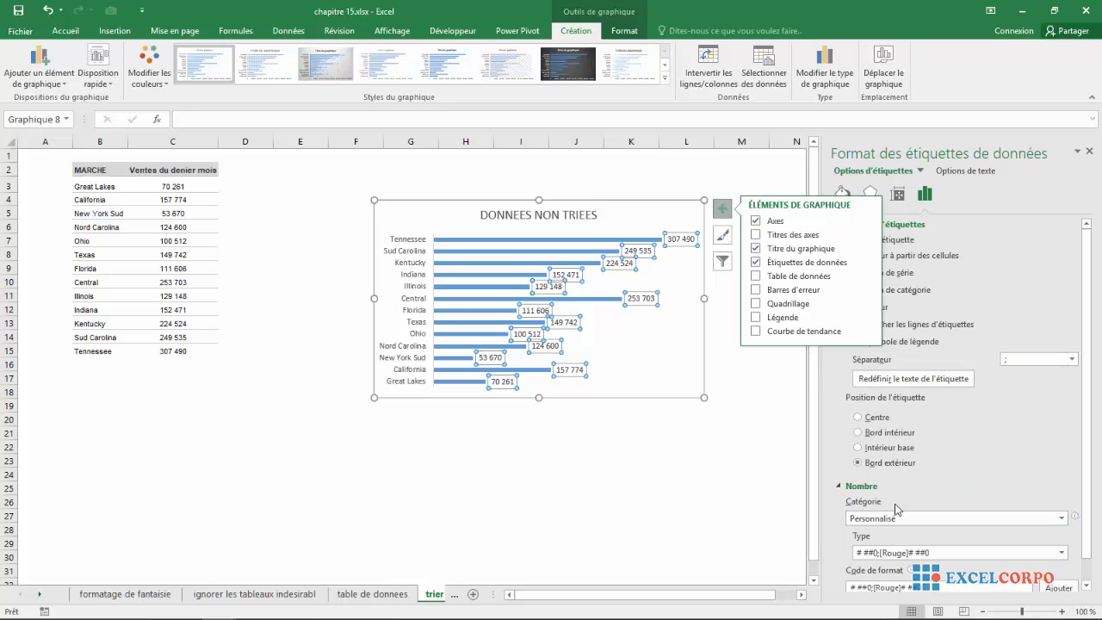
left_click(1062, 553)
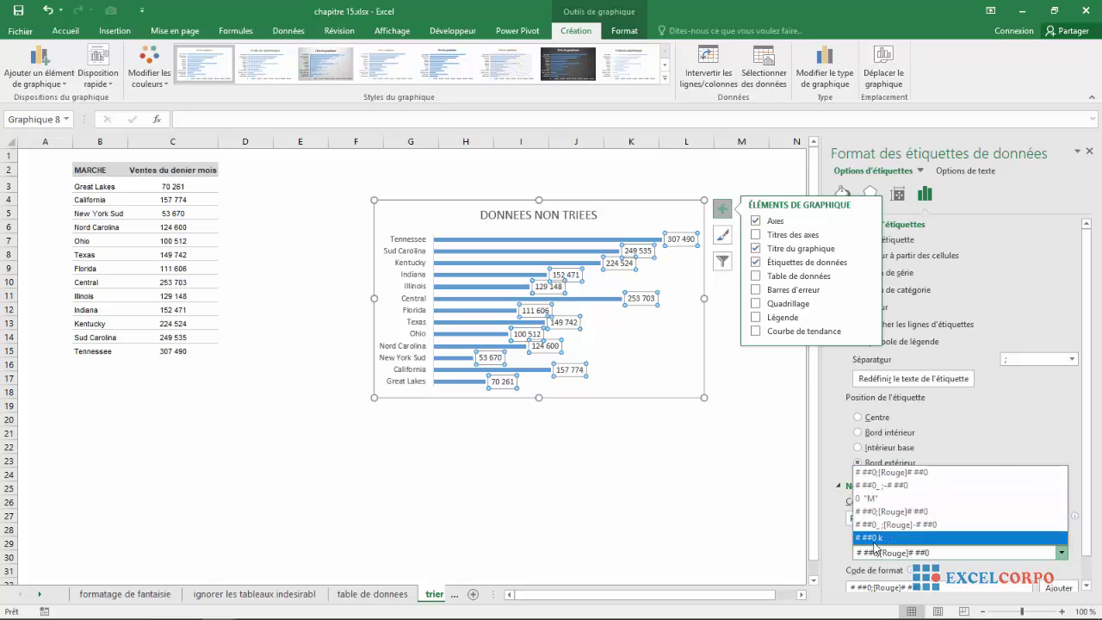
left_click(875, 537)
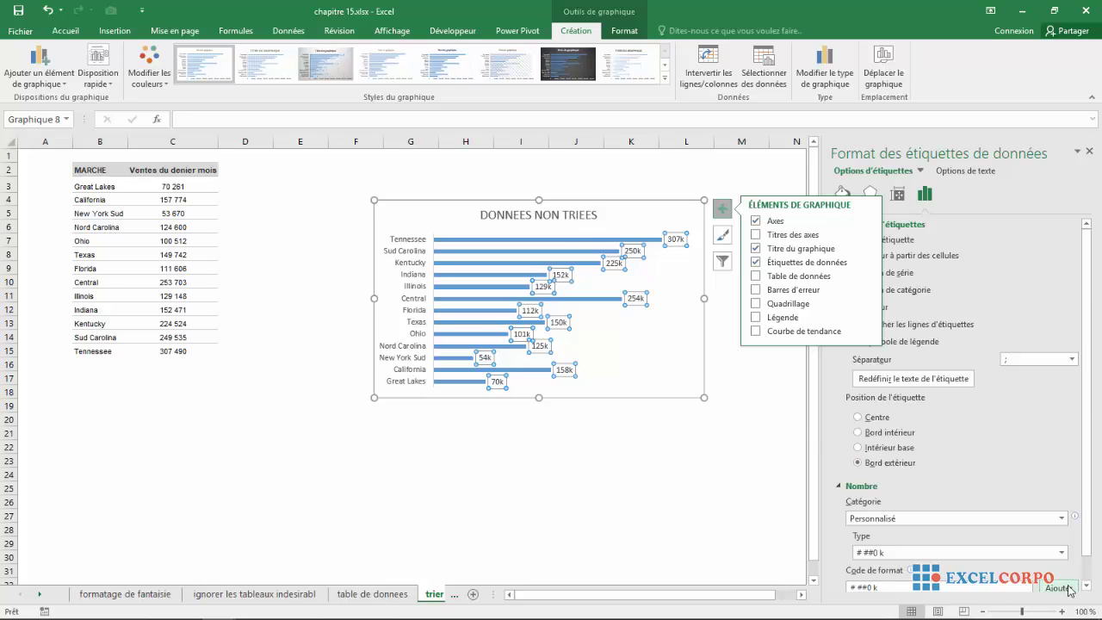
left_click(1089, 150)
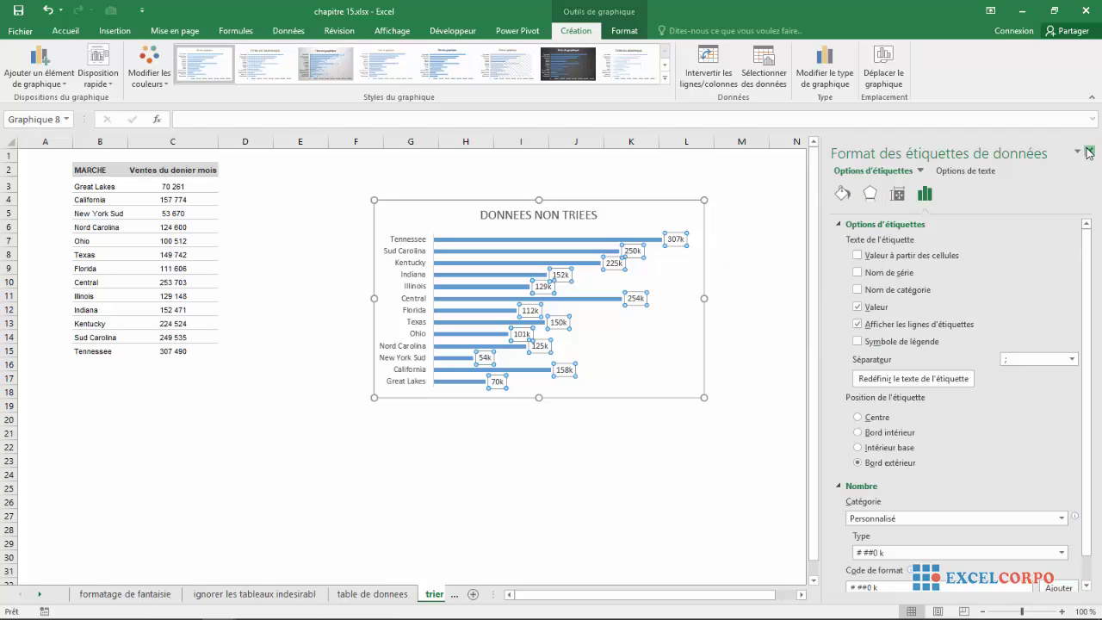
left_click(722, 208)
Step: Copy the MARCHE table B2:C15 and select cell B23 as the paste destination
left_click(843, 376)
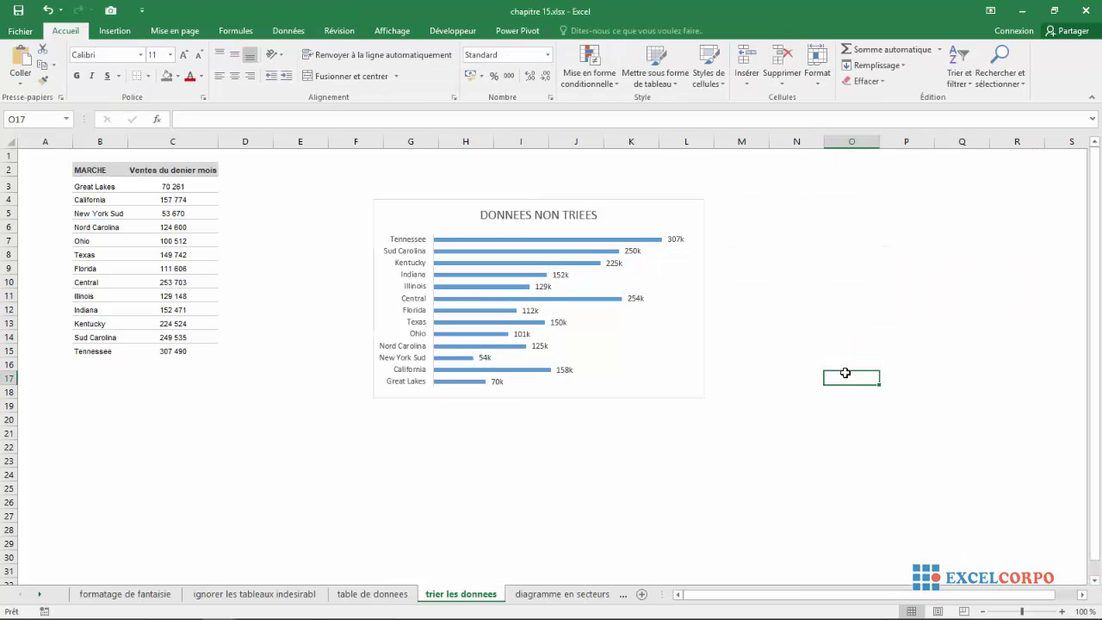
mouse_move(614, 256)
left_click_drag(78, 173, 184, 346)
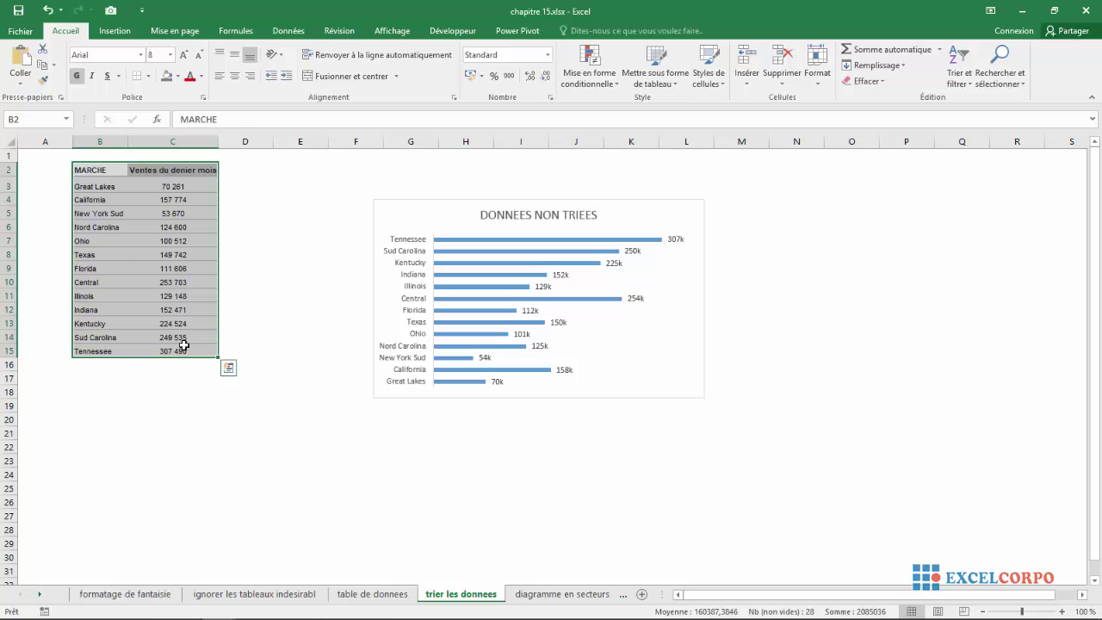
key("ctrl+c")
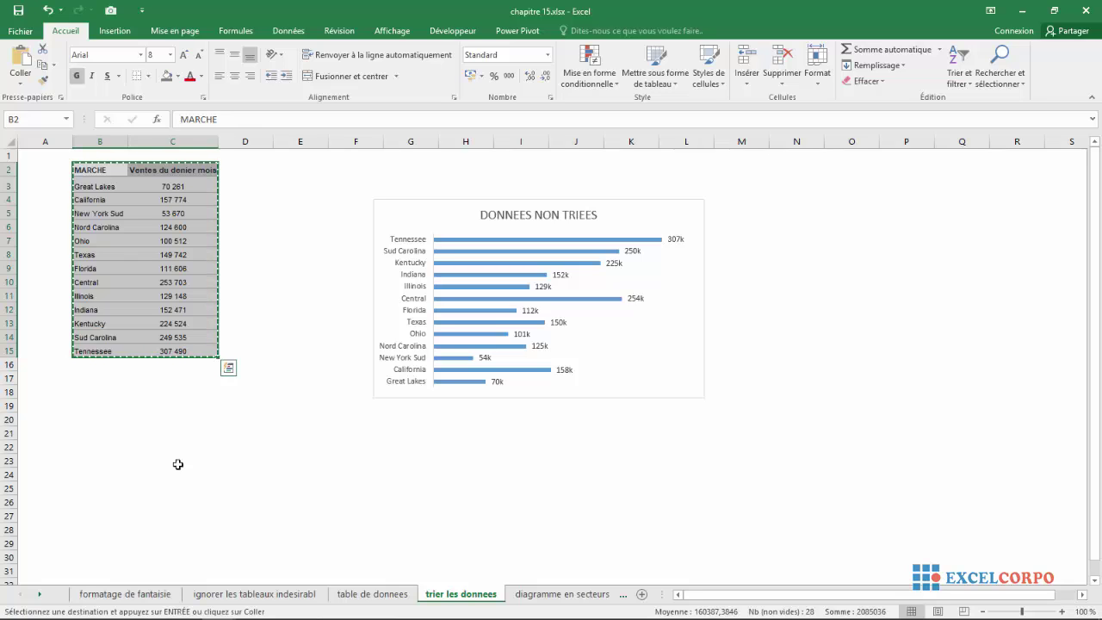
left_click(136, 465)
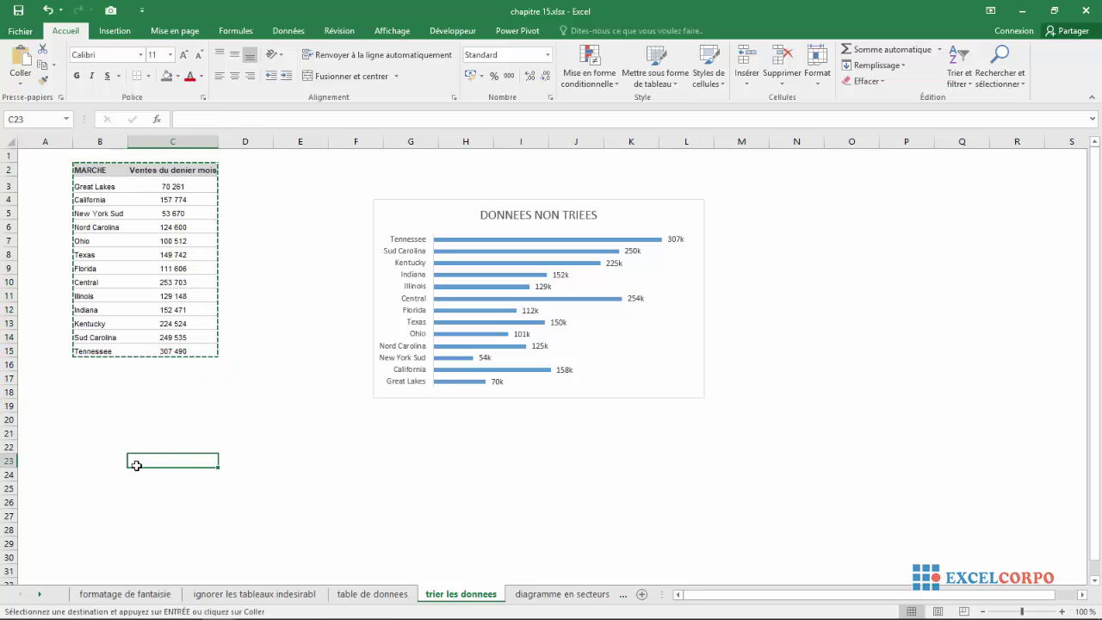
left_click(83, 463)
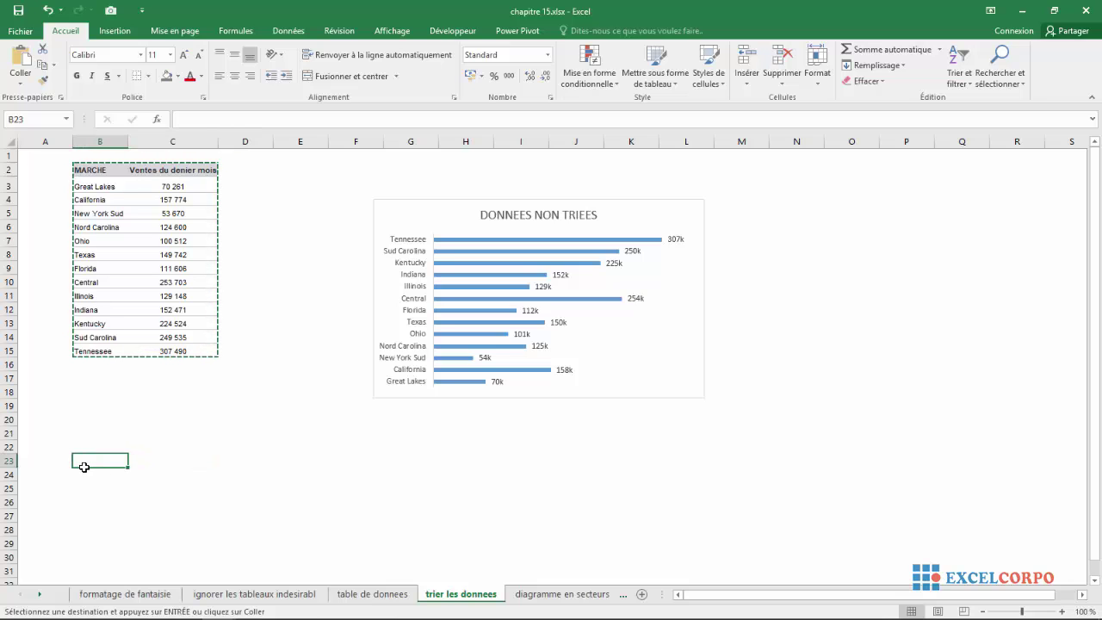
Step: Paste the copied sales table at B23
key("ctrl+v")
left_click(317, 459)
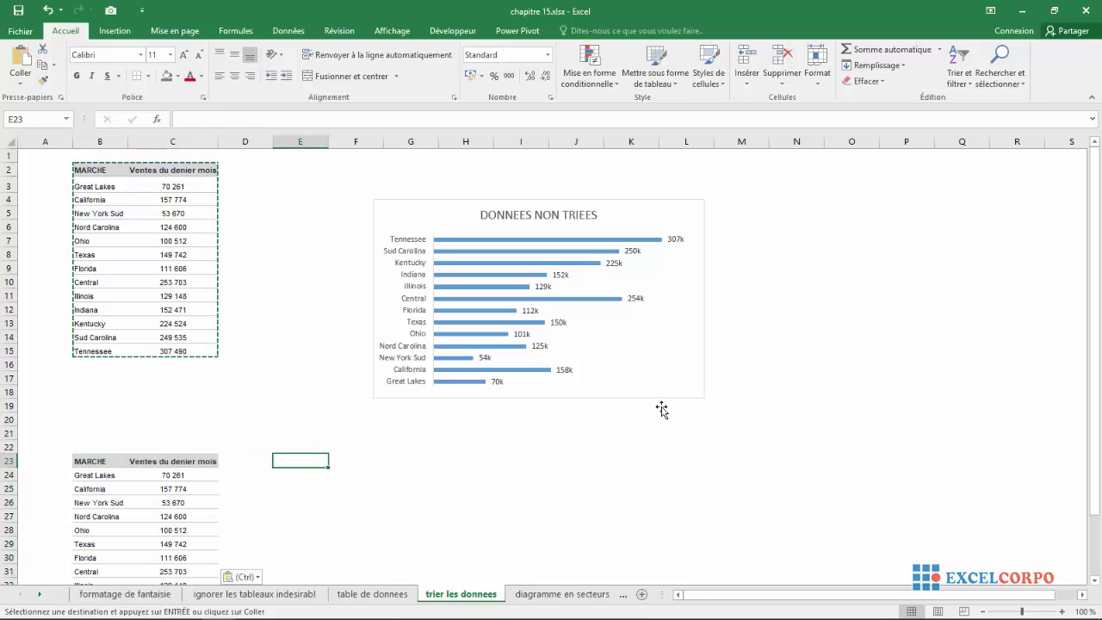
left_click_drag(1094, 276, 1095, 336)
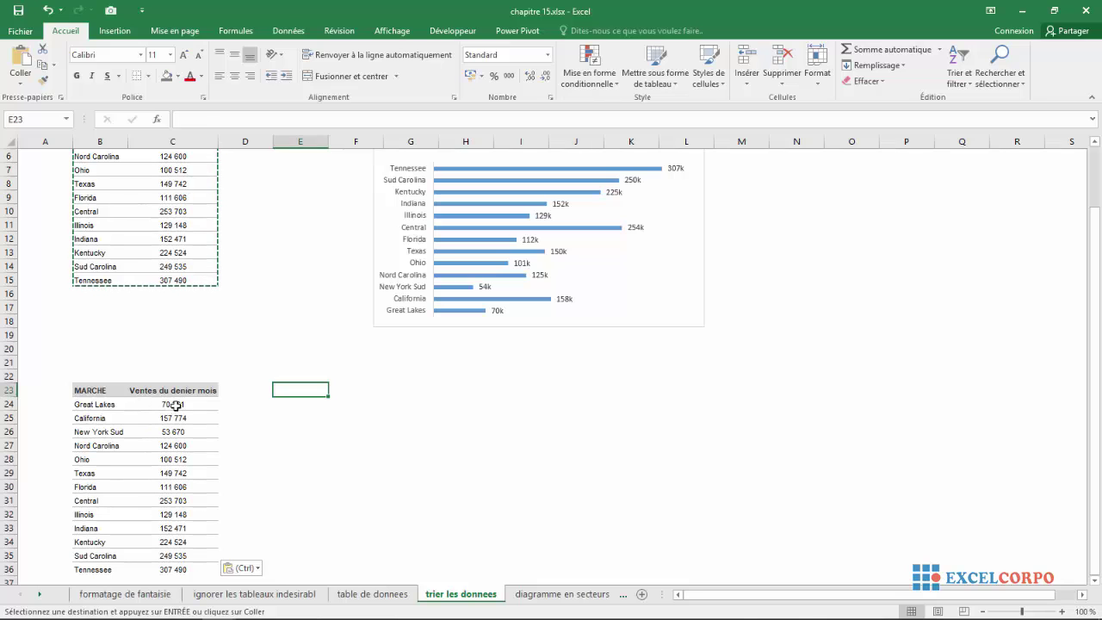
Step: Sort the pasted copy by sales, largest to smallest, expanding the selection so Tennessee leads
left_click_drag(175, 405, 186, 569)
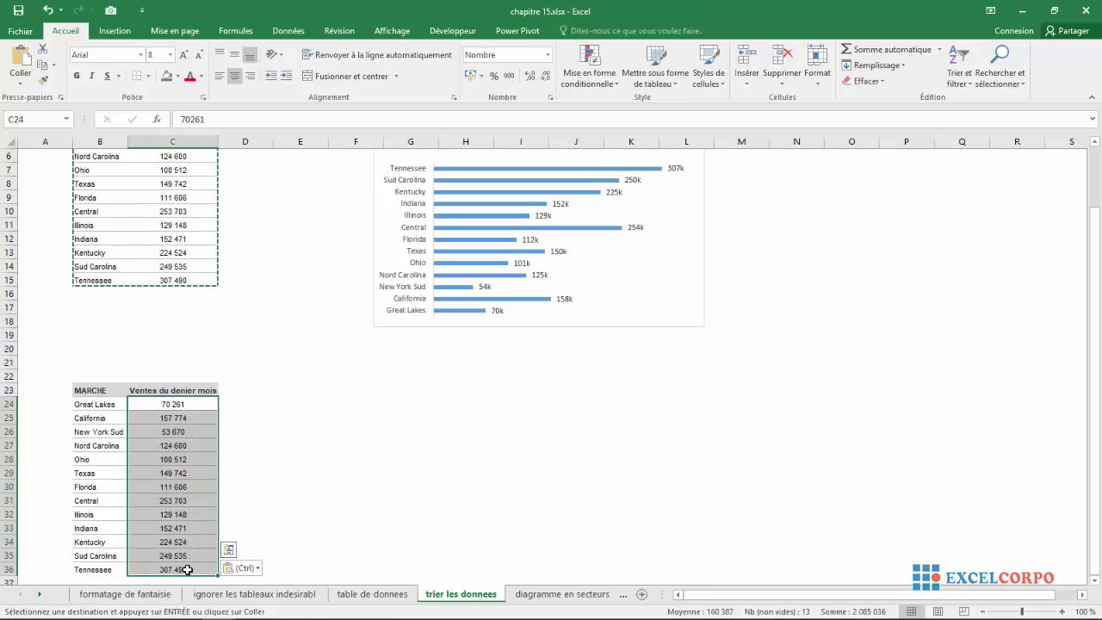
right_click(184, 540)
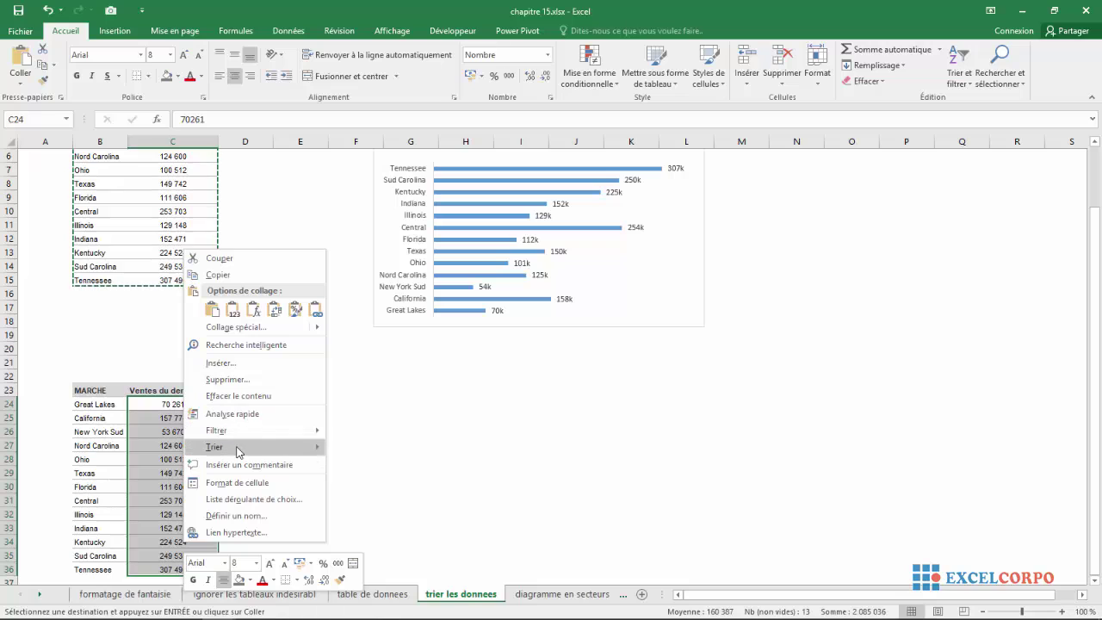
mouse_move(239, 452)
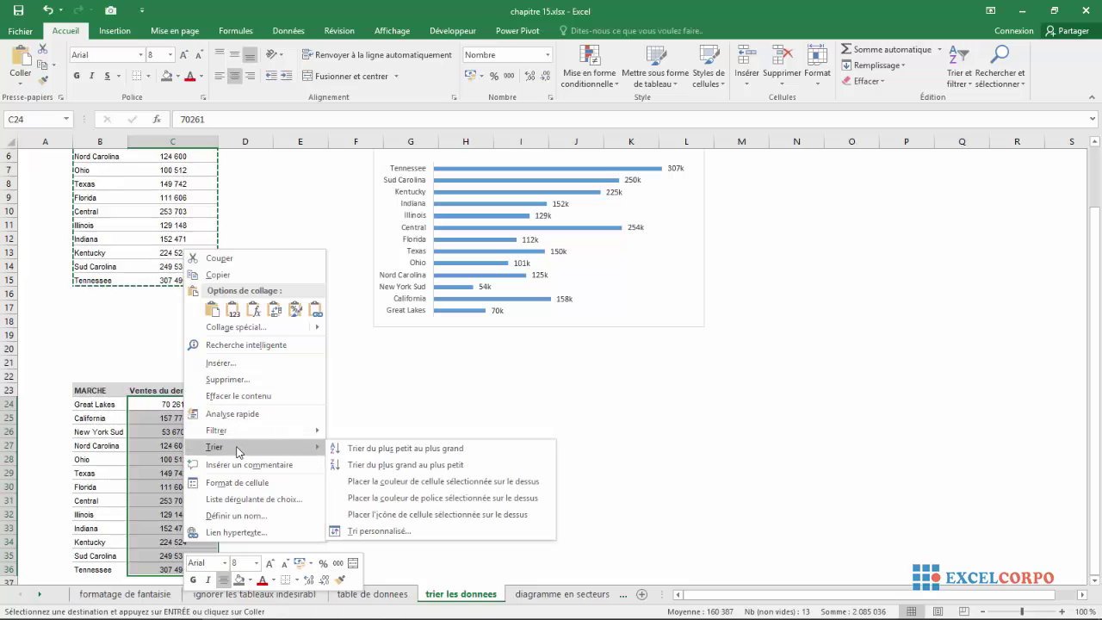
left_click(367, 470)
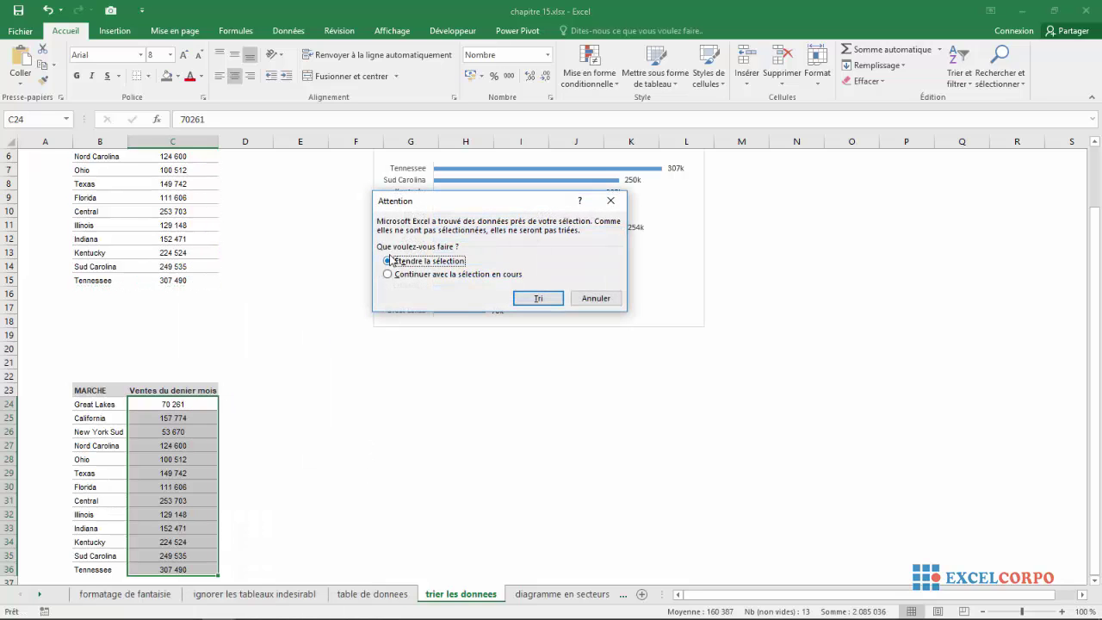
left_click(538, 299)
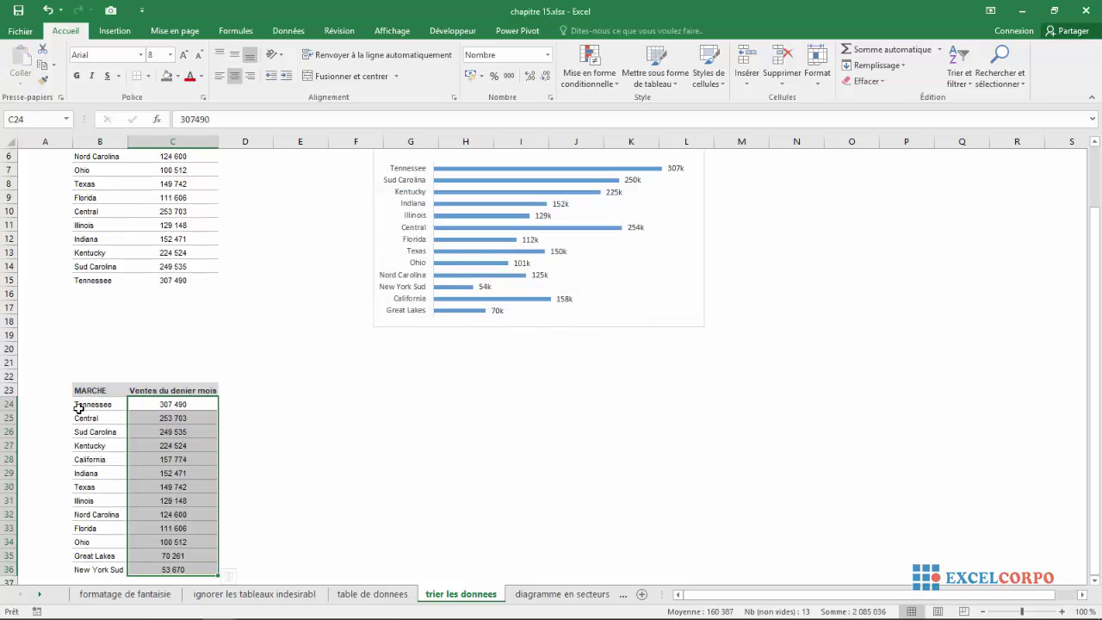
left_click_drag(85, 406, 158, 569)
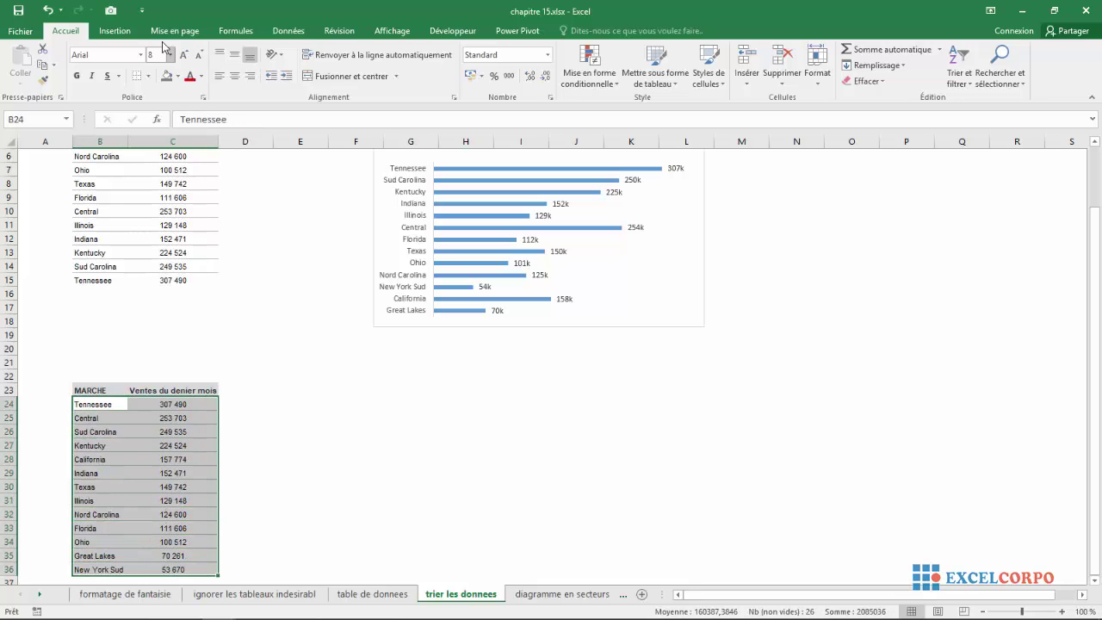
Step: Insert a clustered 2D bar chart of the sorted data and place it below the first chart
left_click(130, 35)
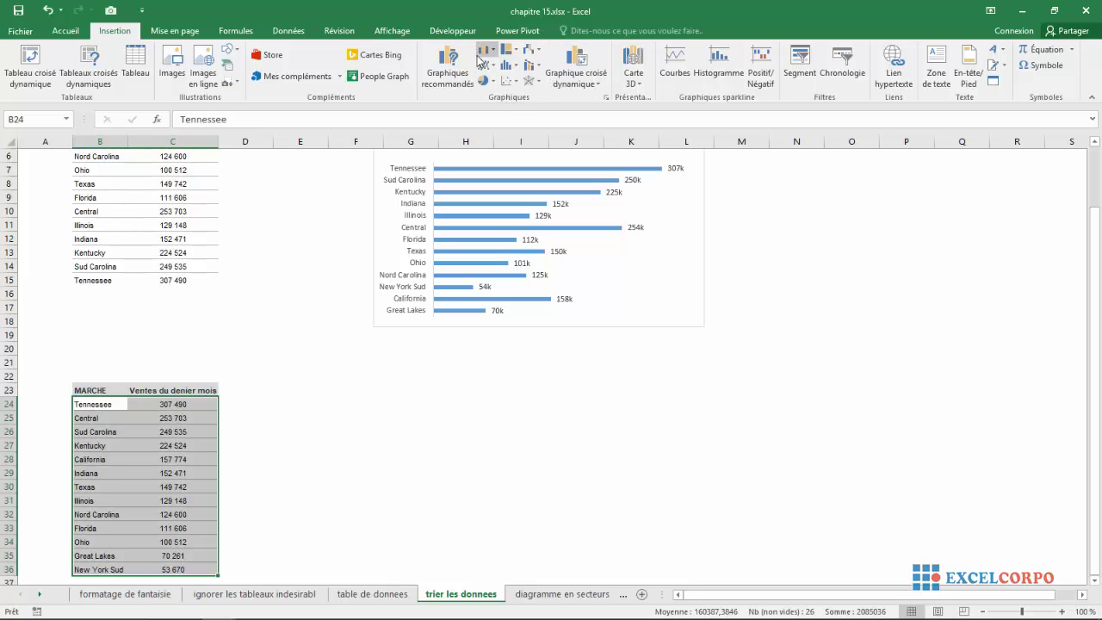
left_click(493, 54)
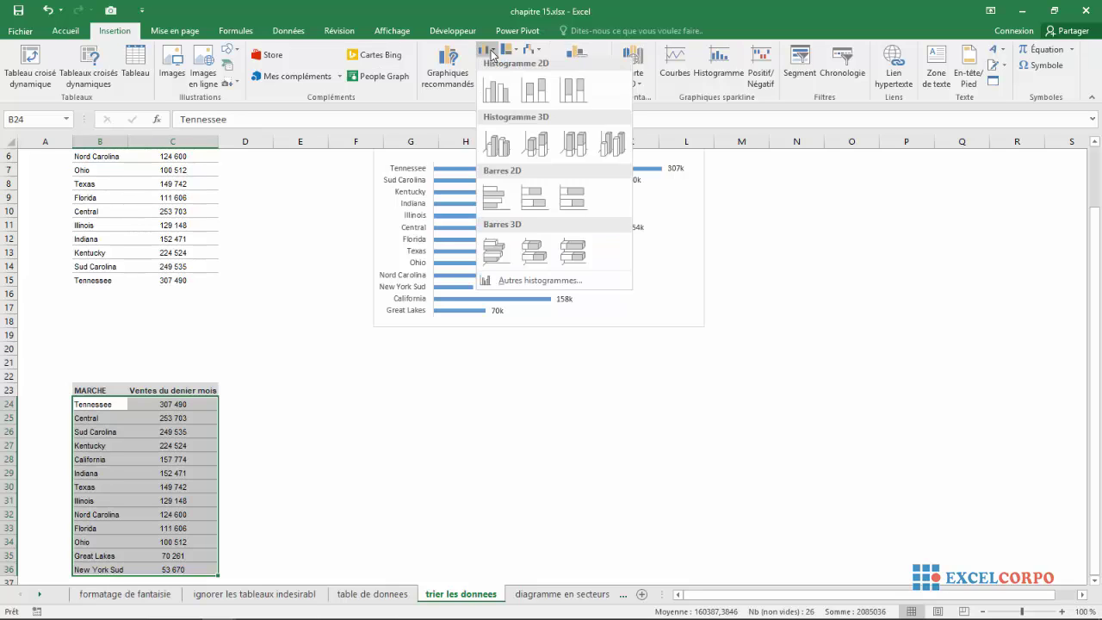
left_click(493, 205)
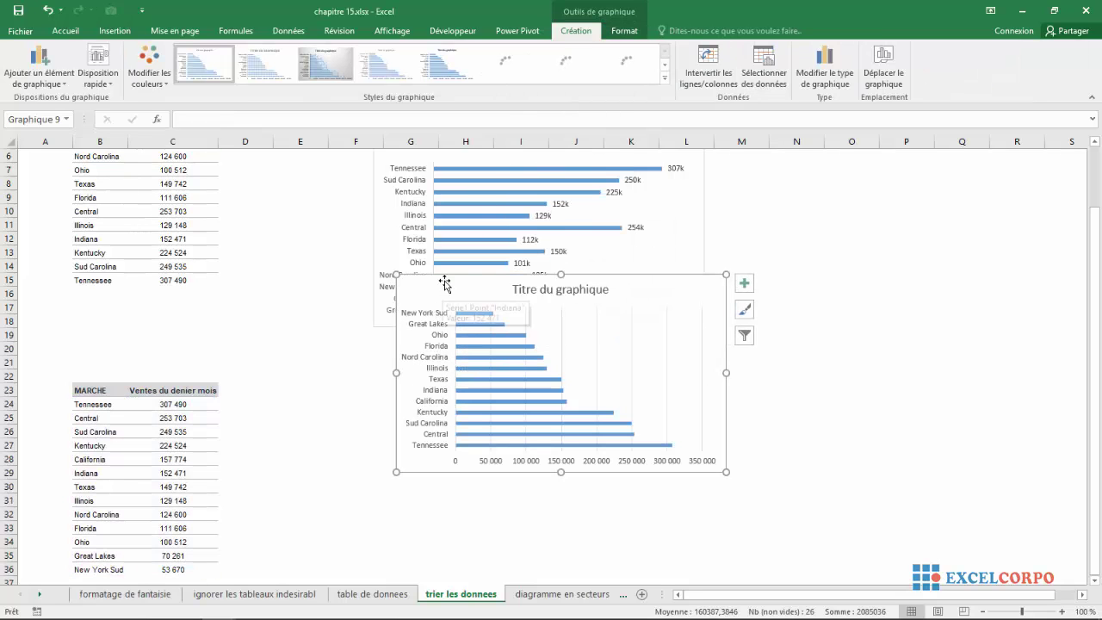
mouse_move(445, 280)
left_mouse_down()
mouse_move(422, 369)
mouse_move(424, 359)
left_mouse_up()
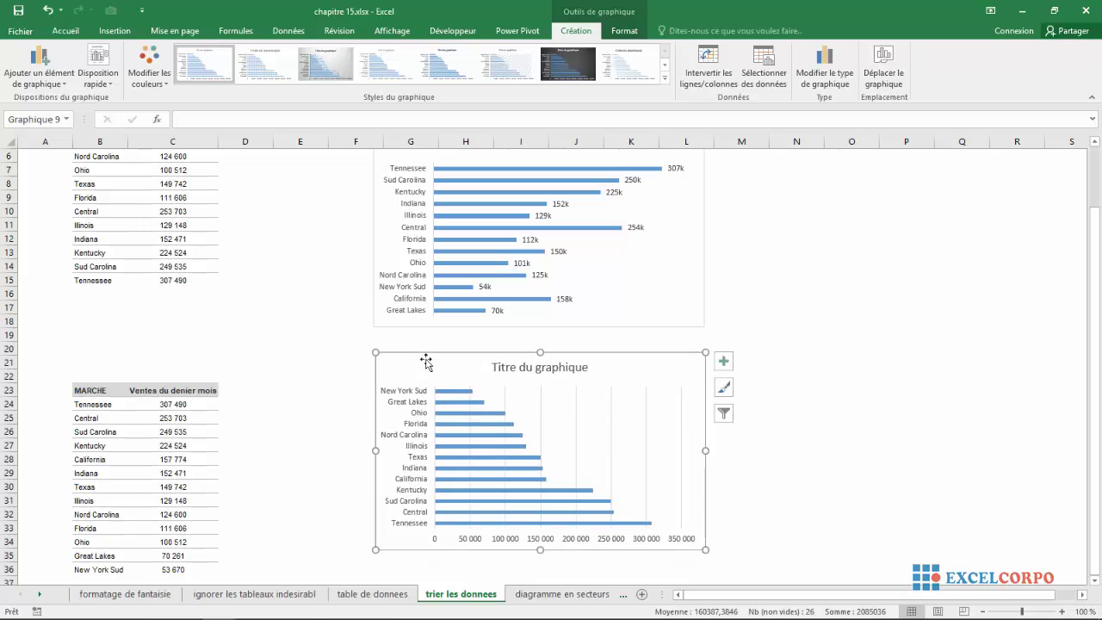
Step: Delete the lower chart's horizontal value axis and vertical gridlines
left_click(468, 531)
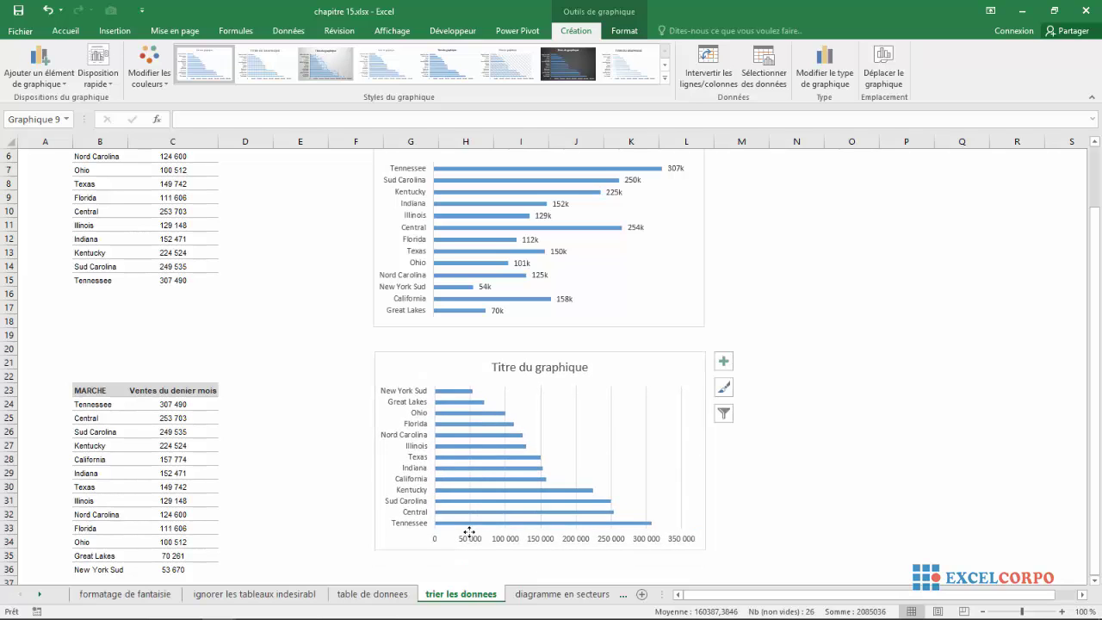
key("Delete")
left_click(622, 454)
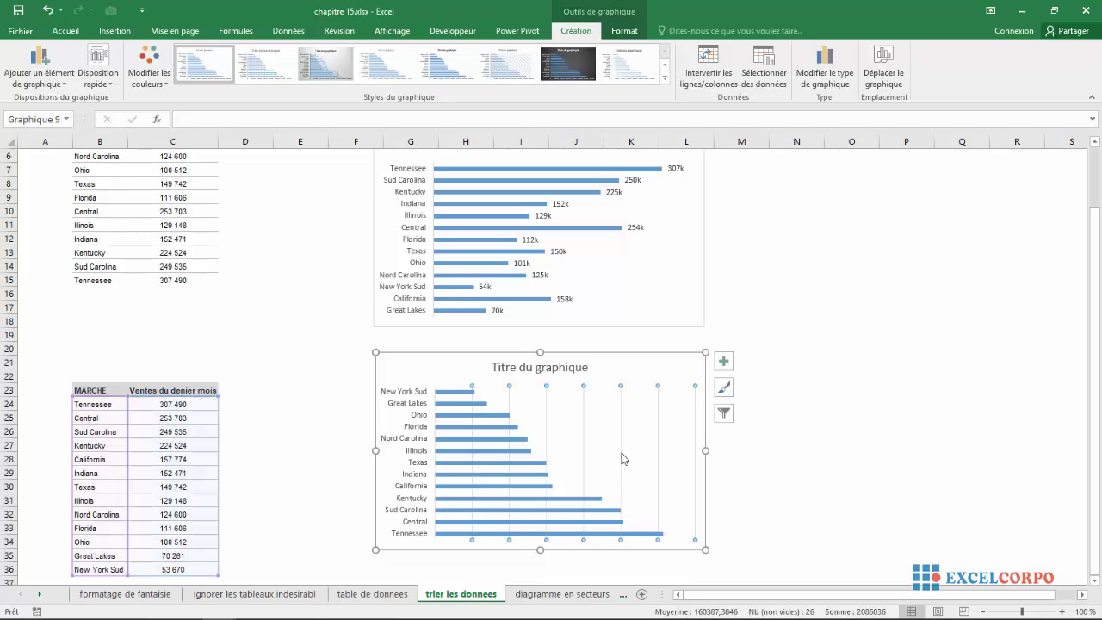
key("Delete")
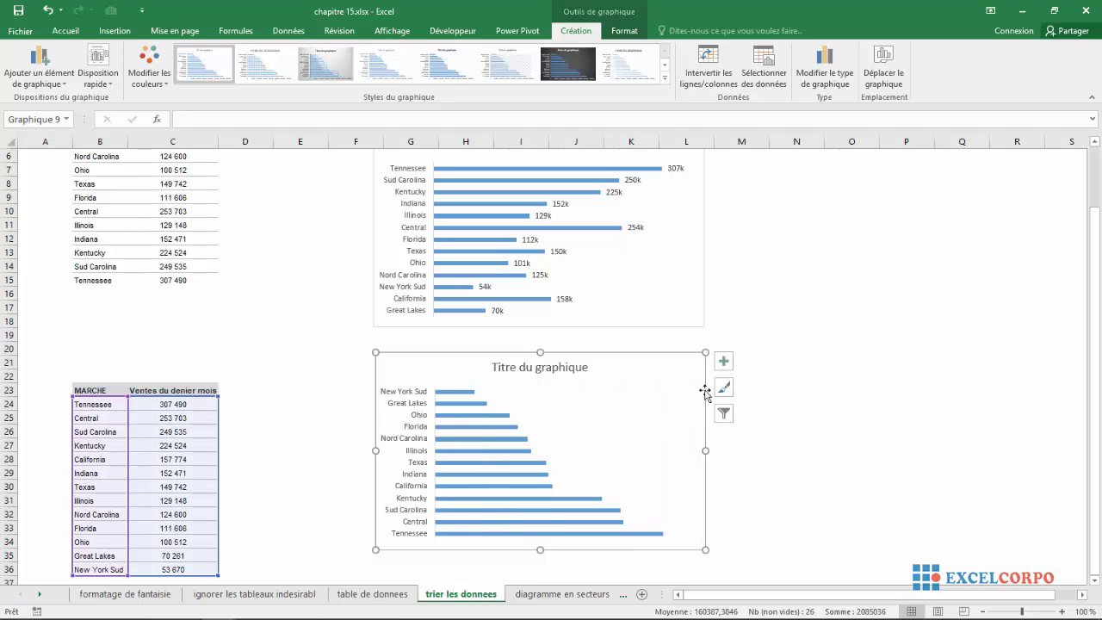
Step: Add data labels to the lower chart and format them with custom '# ##0 k'
left_click(728, 366)
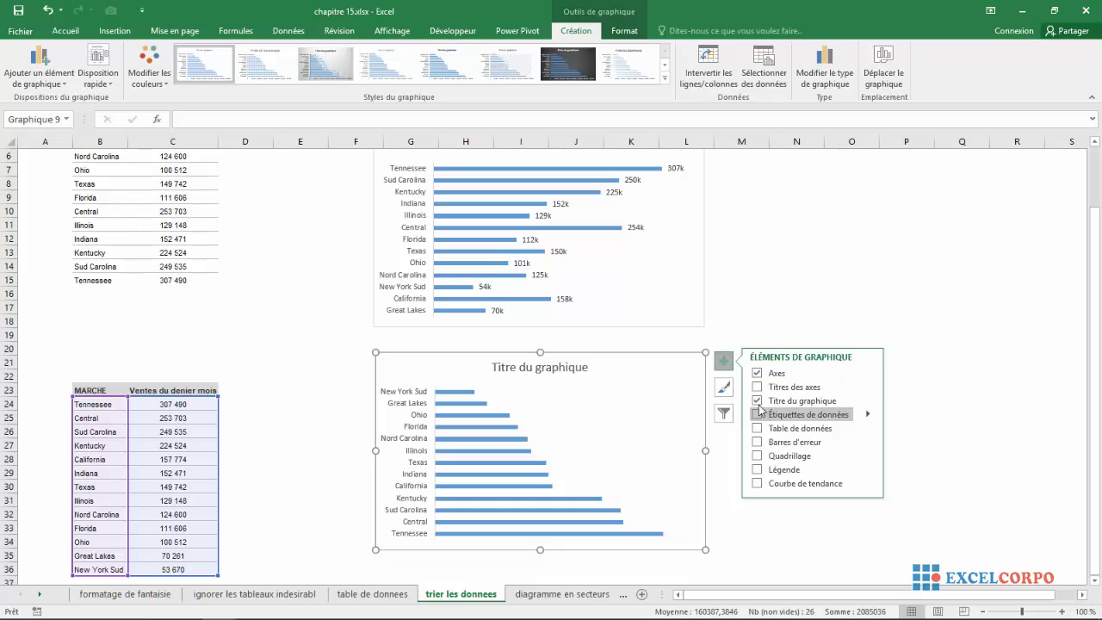
left_click(758, 414)
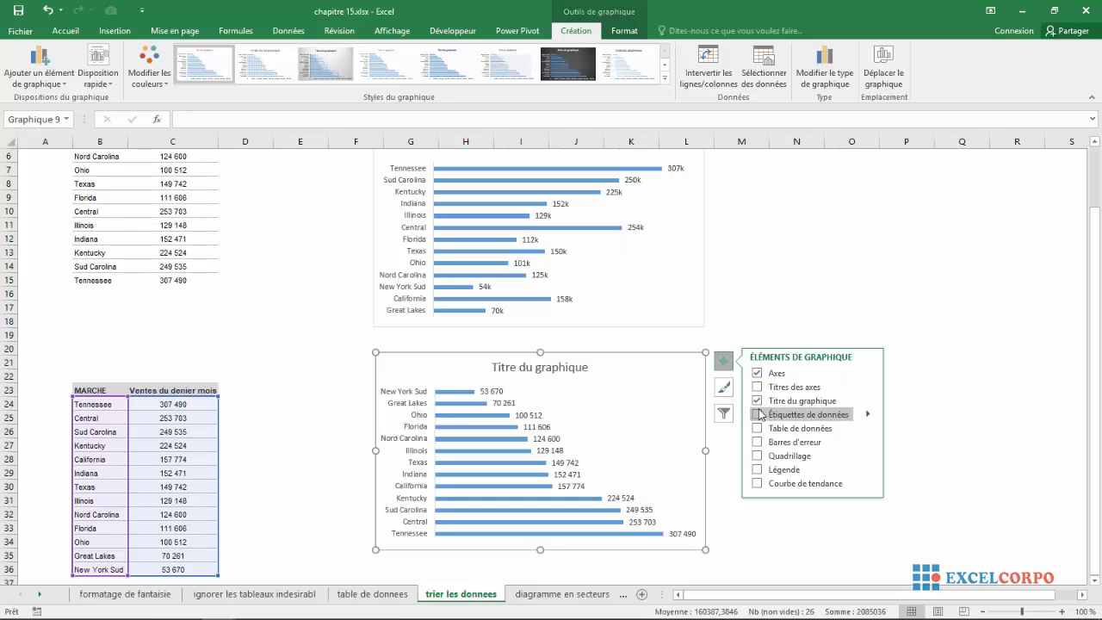
left_click(868, 415)
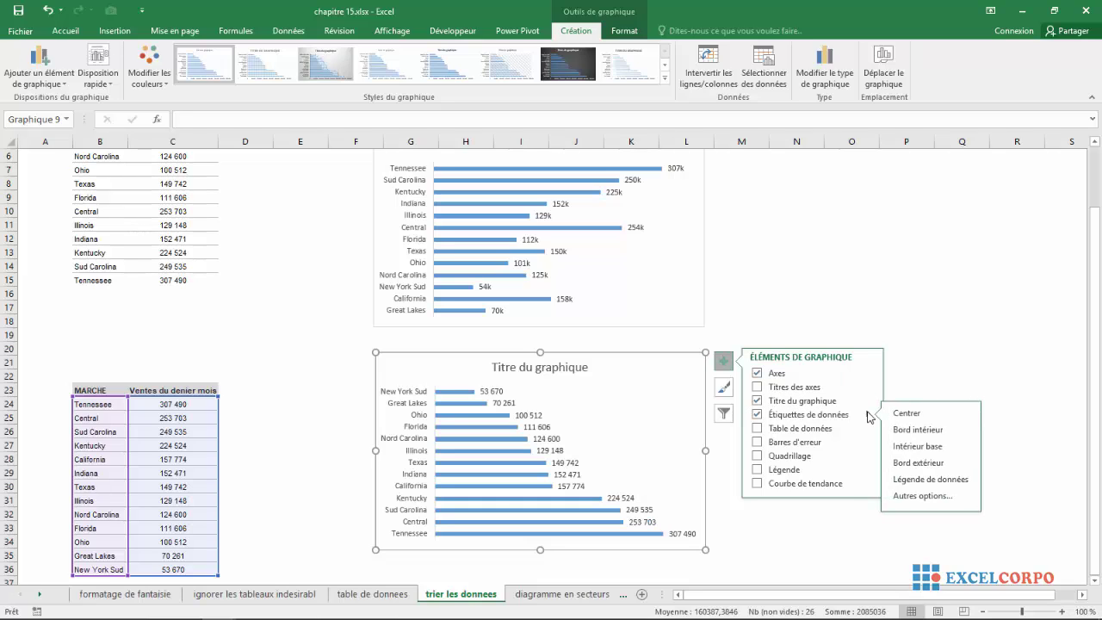
left_click(897, 495)
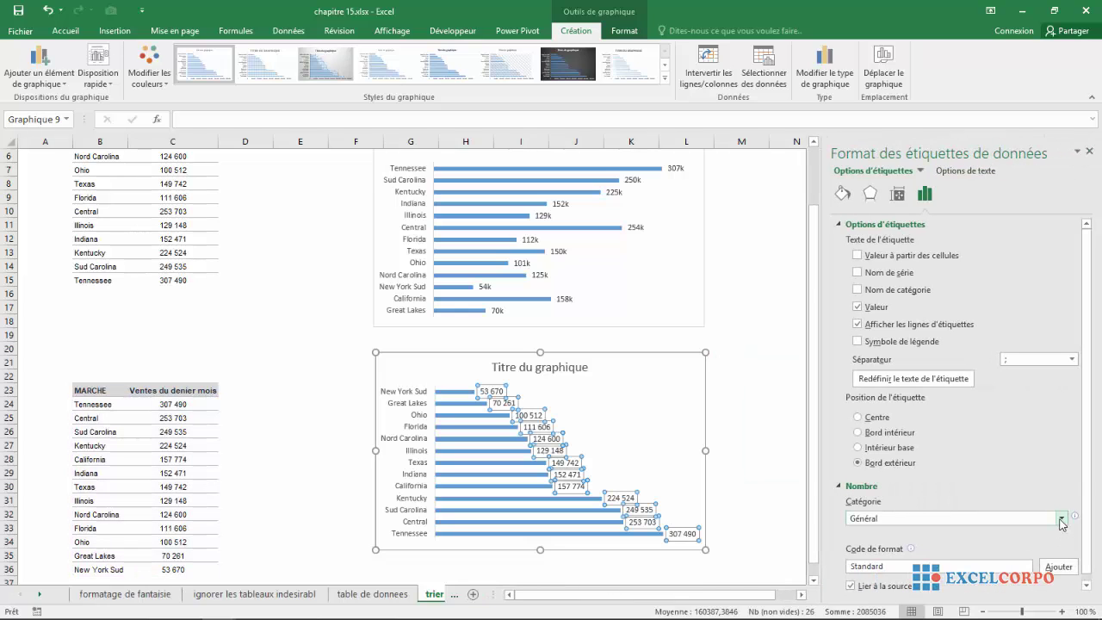
left_click(1062, 519)
left_click(913, 510)
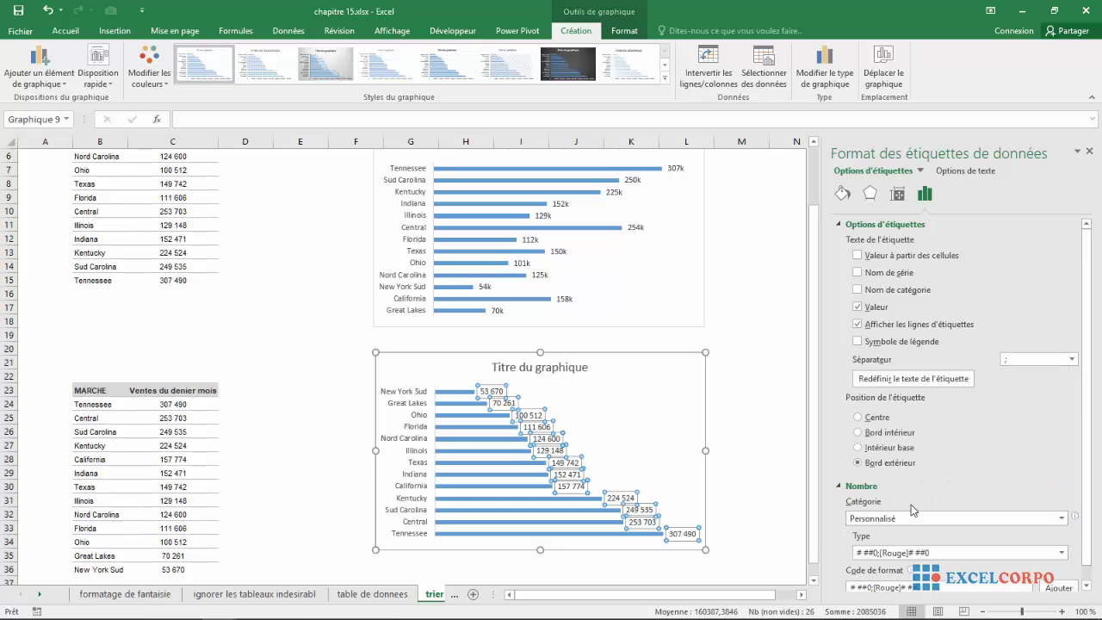
left_click(1064, 556)
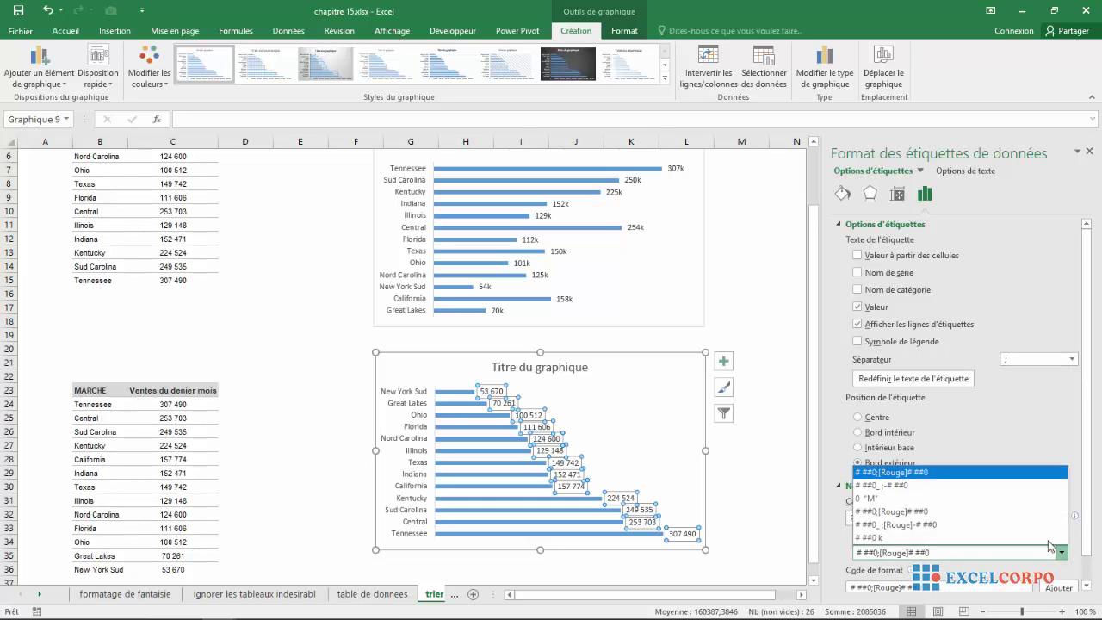
left_click(926, 538)
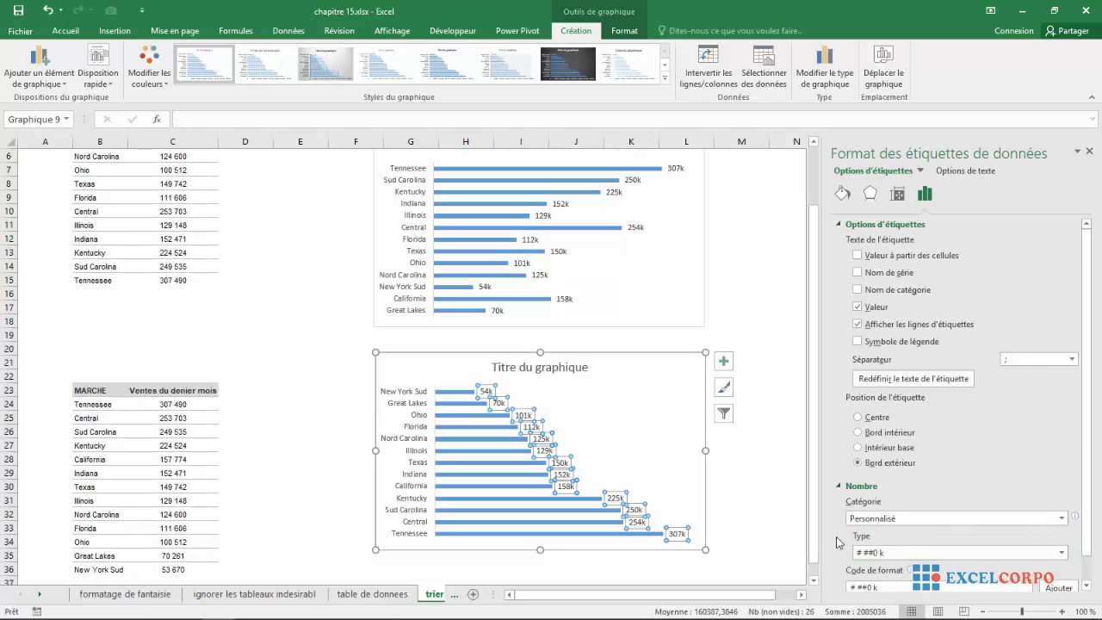
left_click(1088, 151)
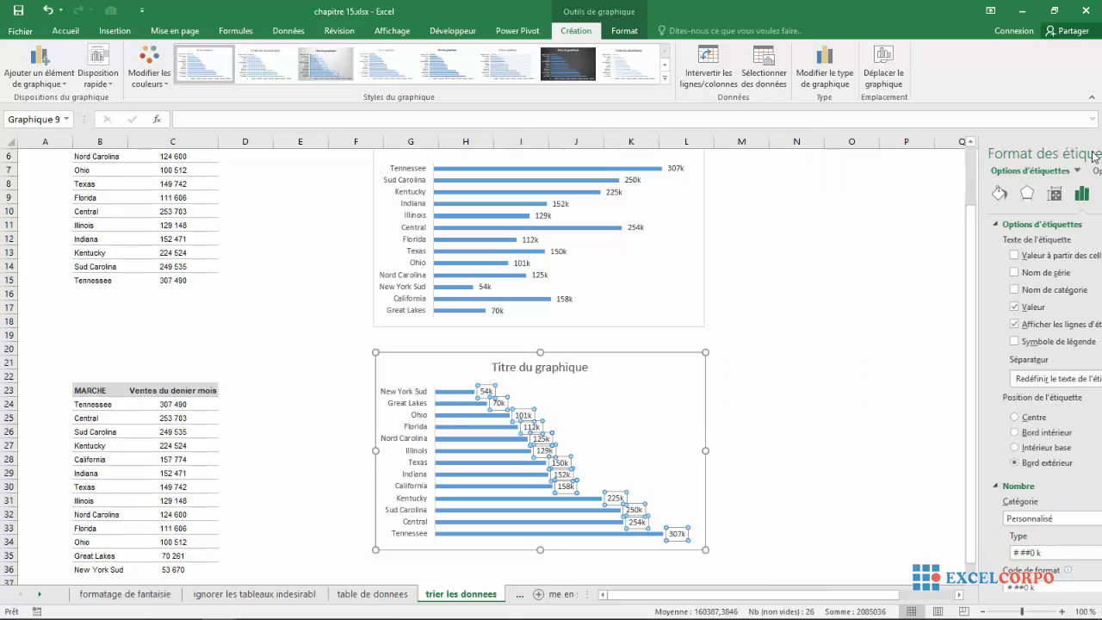
Step: Title the lower bar chart 'DONNEES TRIEES'
left_click(531, 368)
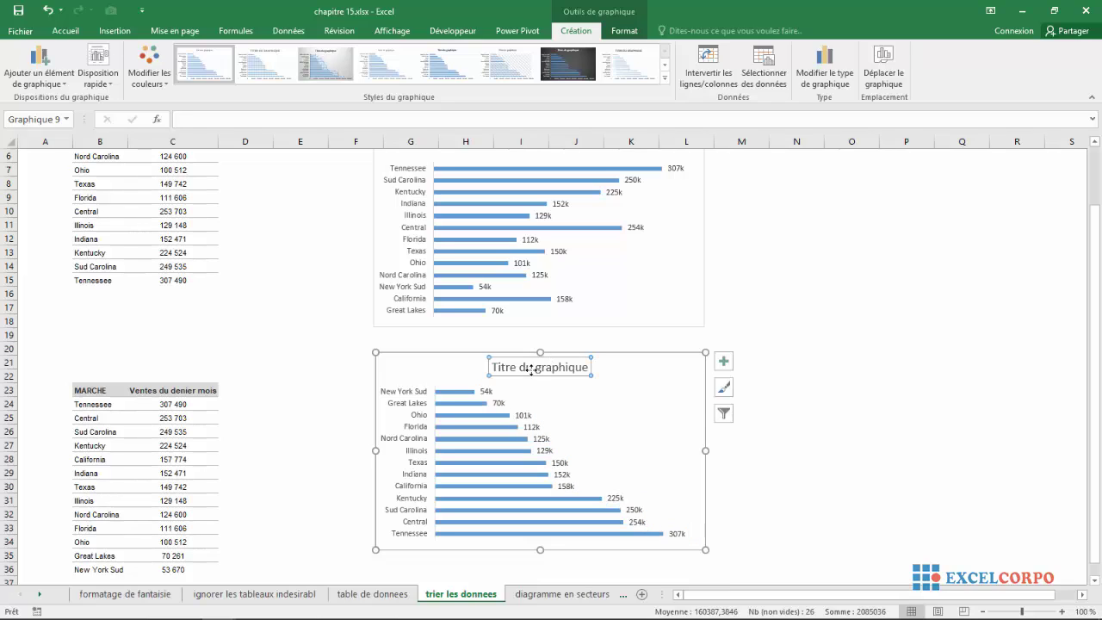
type("DONNEES TRIEES")
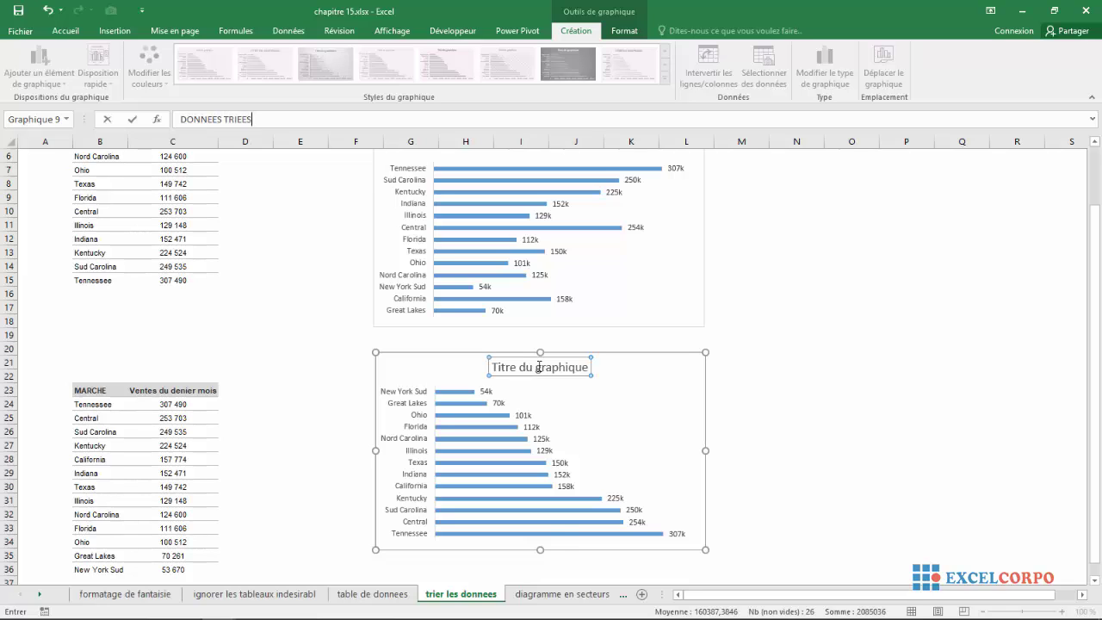
key("Return")
left_click(908, 392)
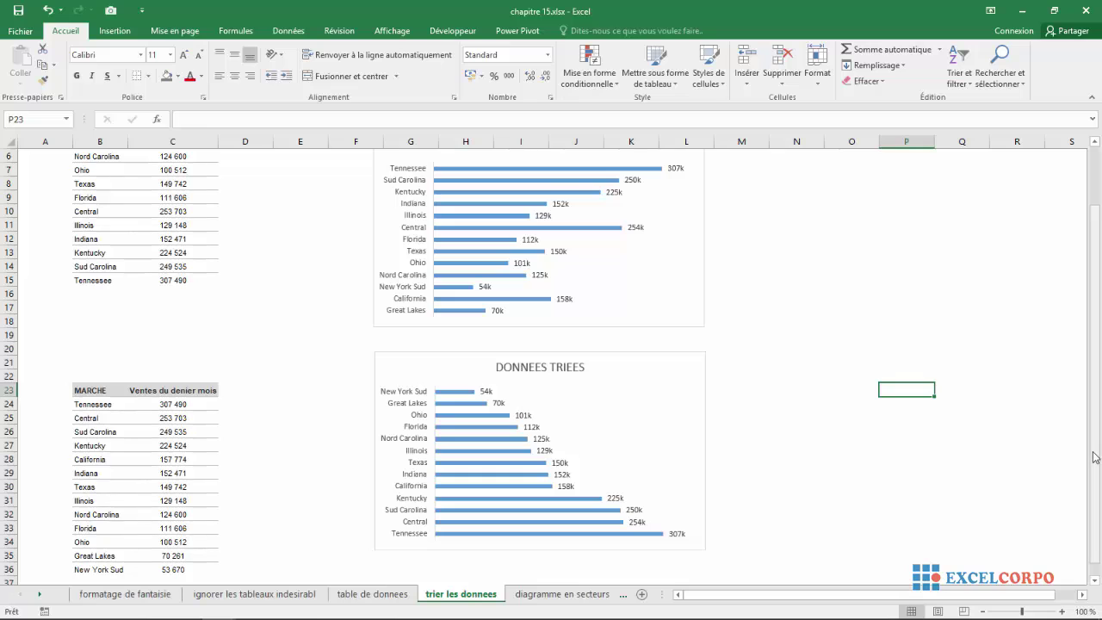
Step: Move the DONNEES TRIEES chart up beside the DONNEES NON TRIEES chart
scroll(1096, 457, "up", 2)
left_click(677, 502)
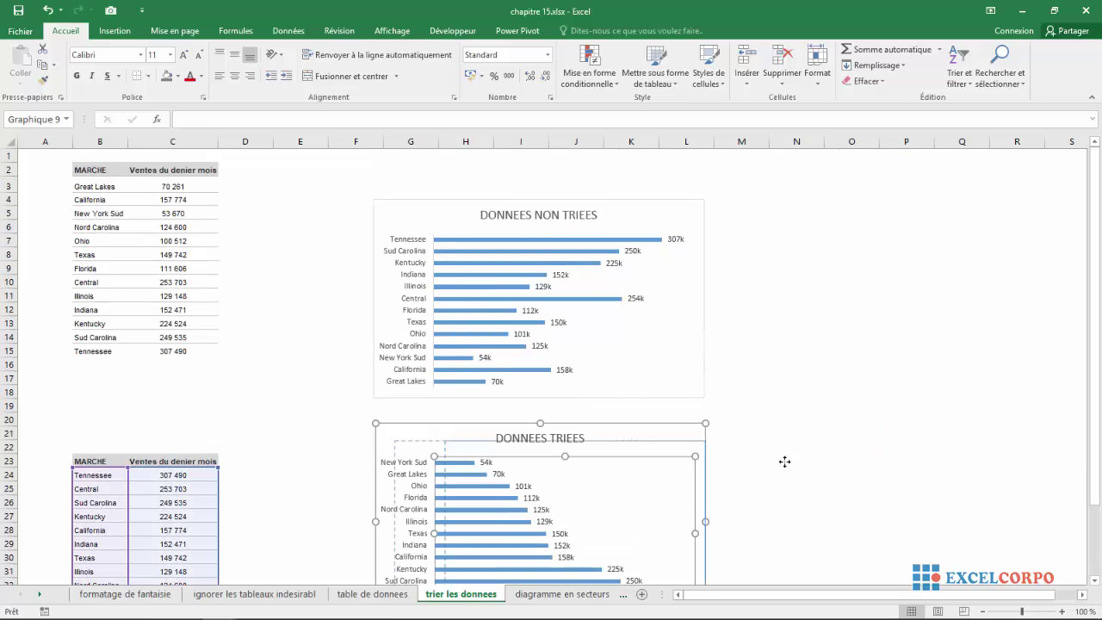
left_click_drag(785, 461, 670, 497)
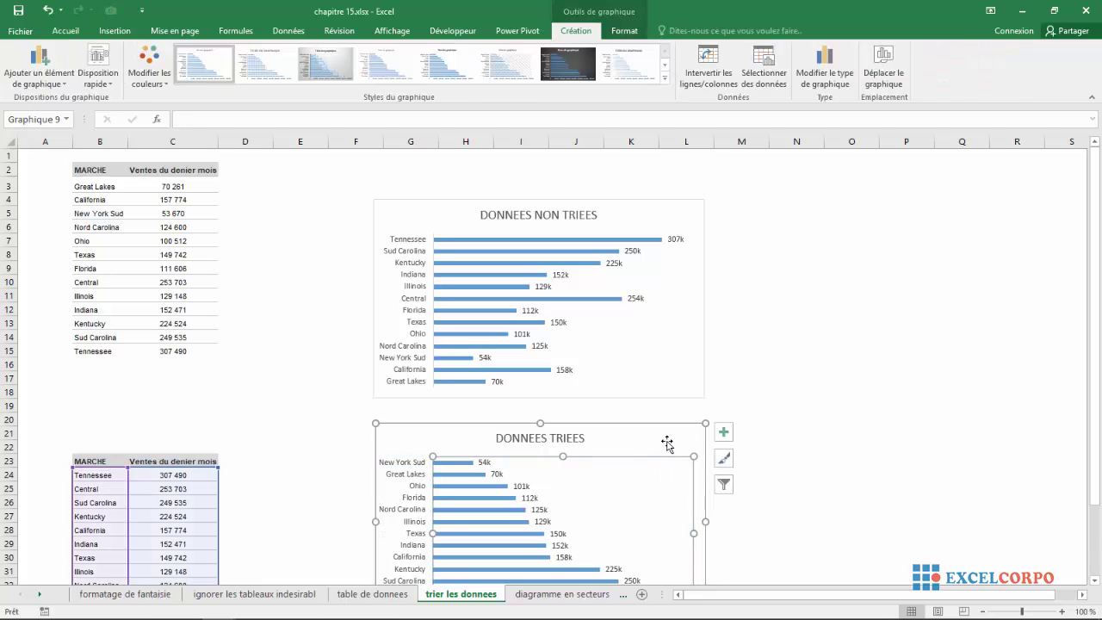
left_click_drag(668, 444, 893, 288)
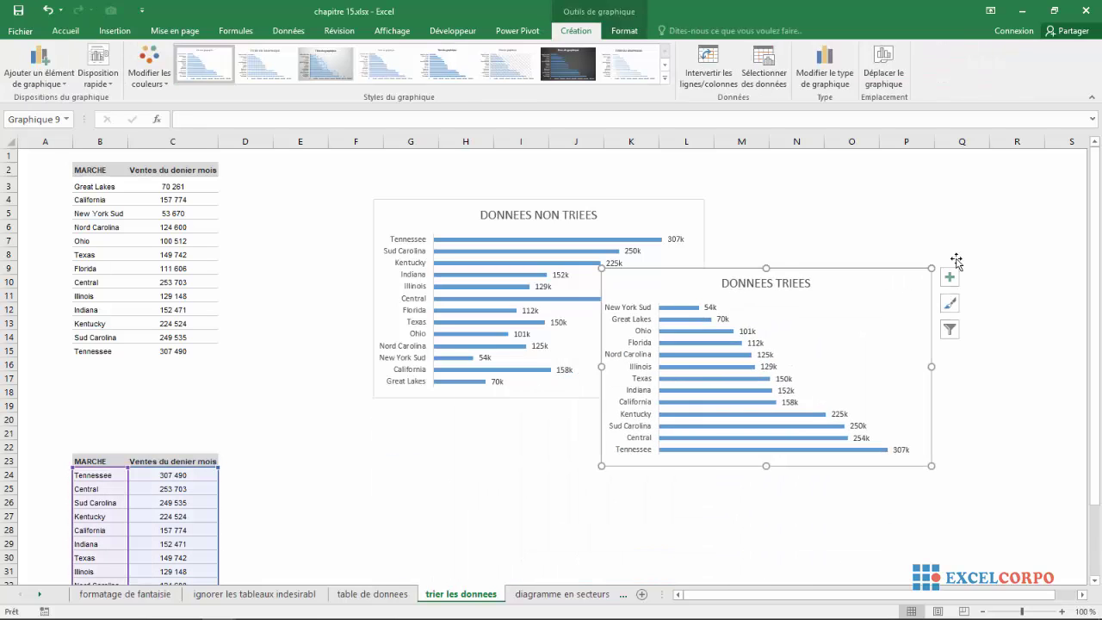
mouse_move(873, 286)
left_mouse_down()
mouse_move(1006, 211)
mouse_move(1006, 224)
left_mouse_up()
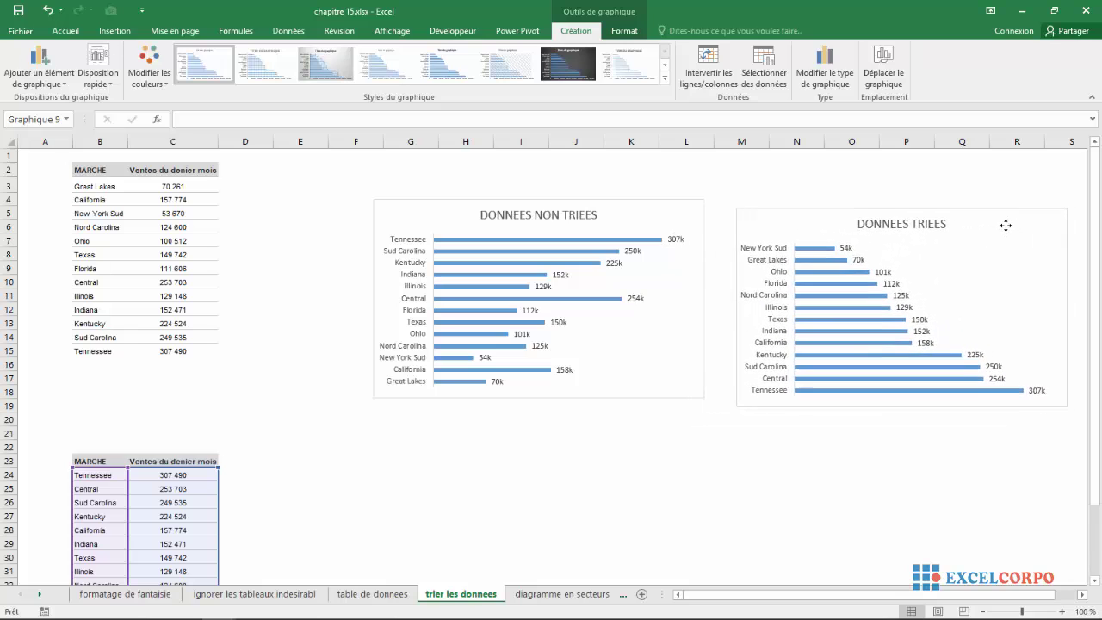
left_click_drag(1006, 225, 993, 207)
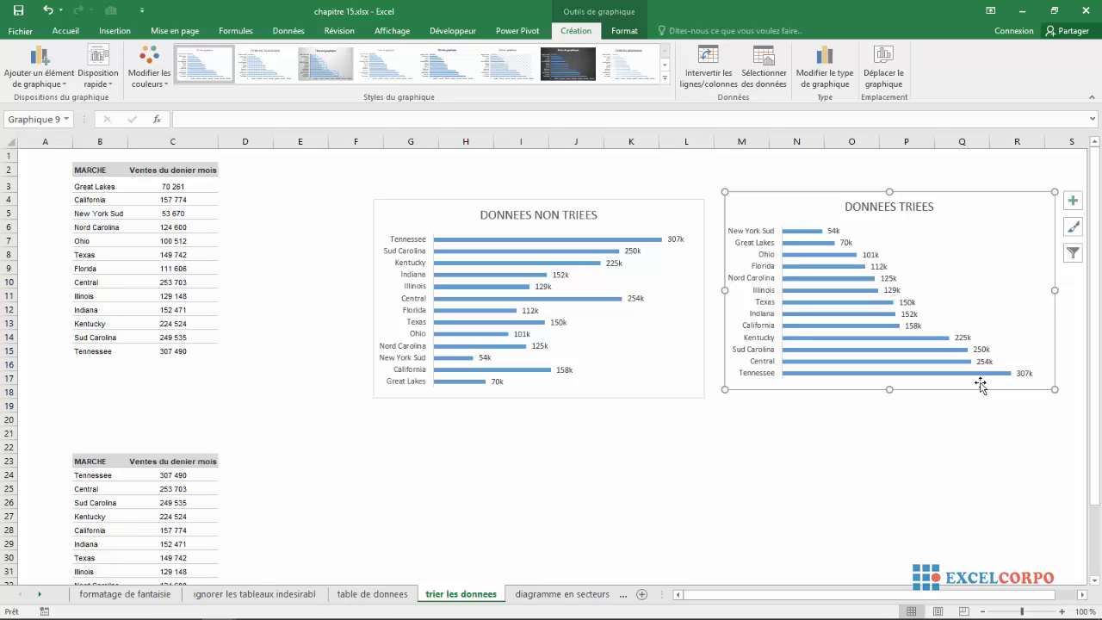
Step: Switch to the 'diagramme en secteurs' sheet with the accident pie charts
left_click(560, 594)
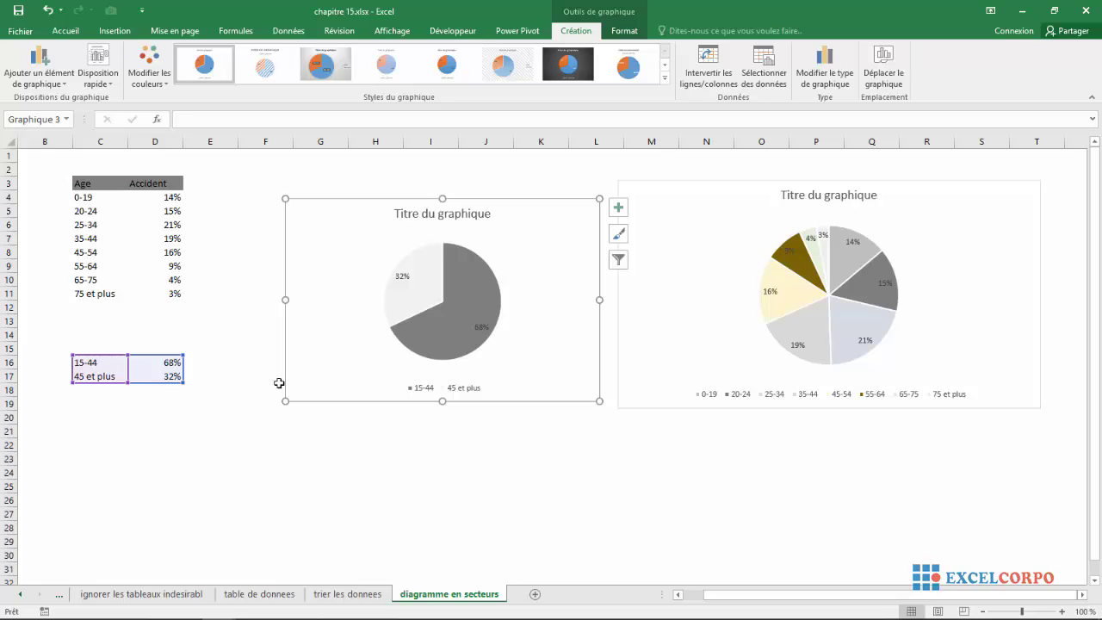
Step: Type 'ACCIDENTS PAR AGE' as the title of both the left and right pie charts
left_click(437, 211)
left_click_drag(489, 211, 396, 214)
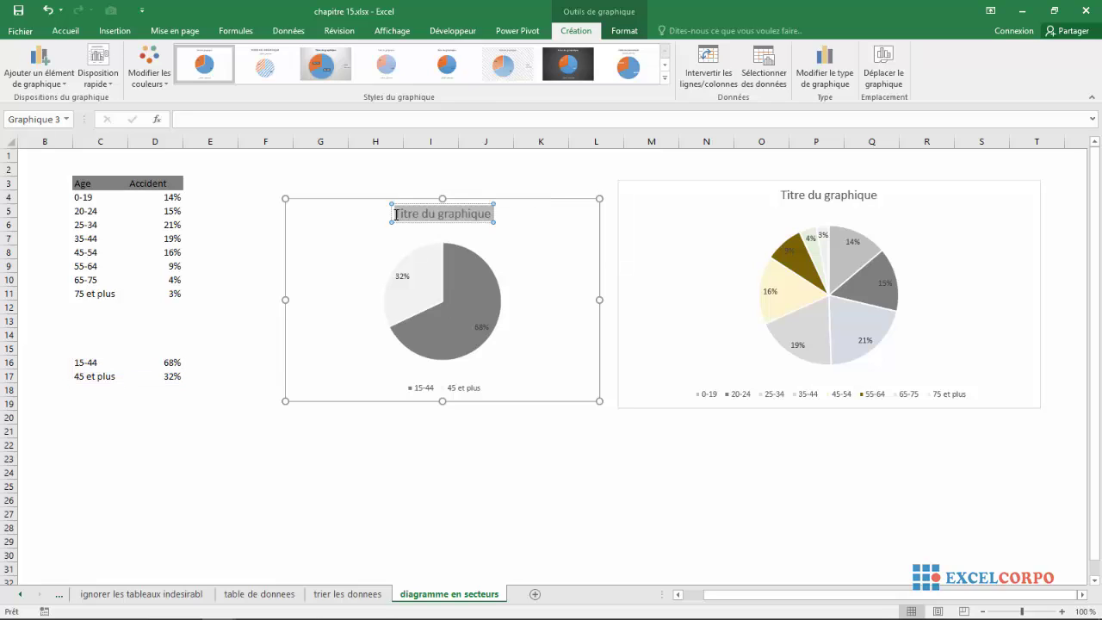
type("ACCIDE")
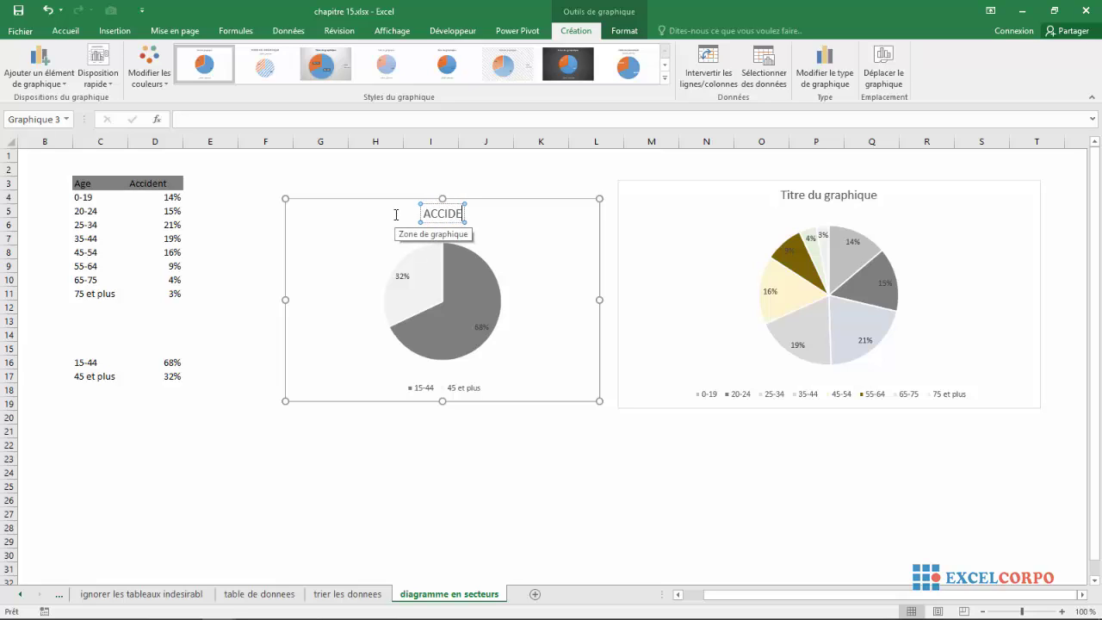
type("NTS")
type(" PAR AGE")
left_click(848, 198)
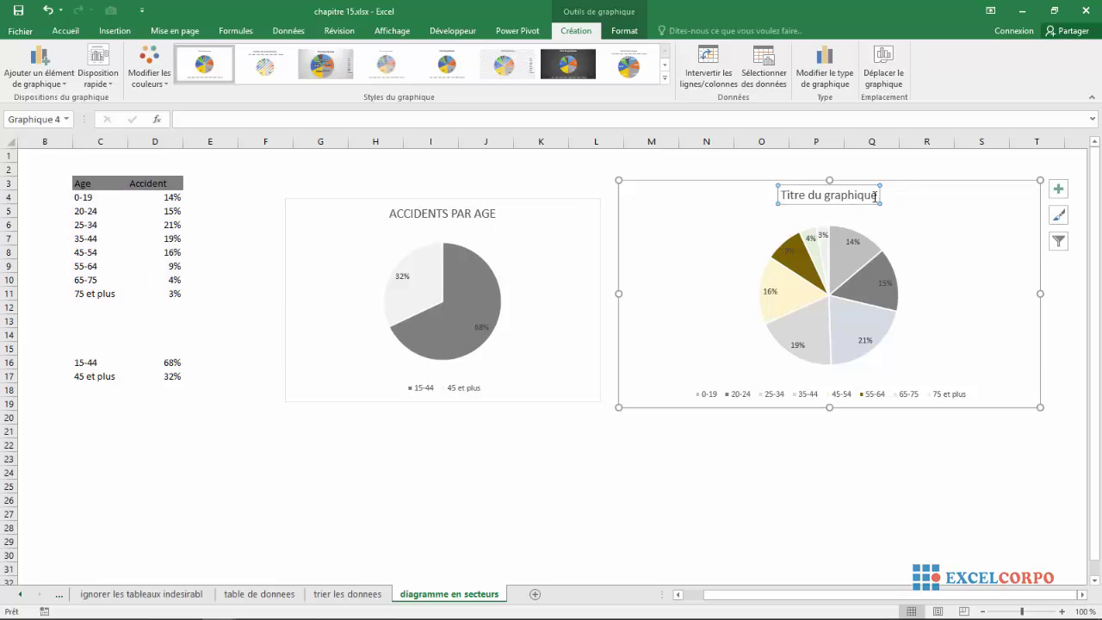
left_click_drag(875, 196, 782, 201)
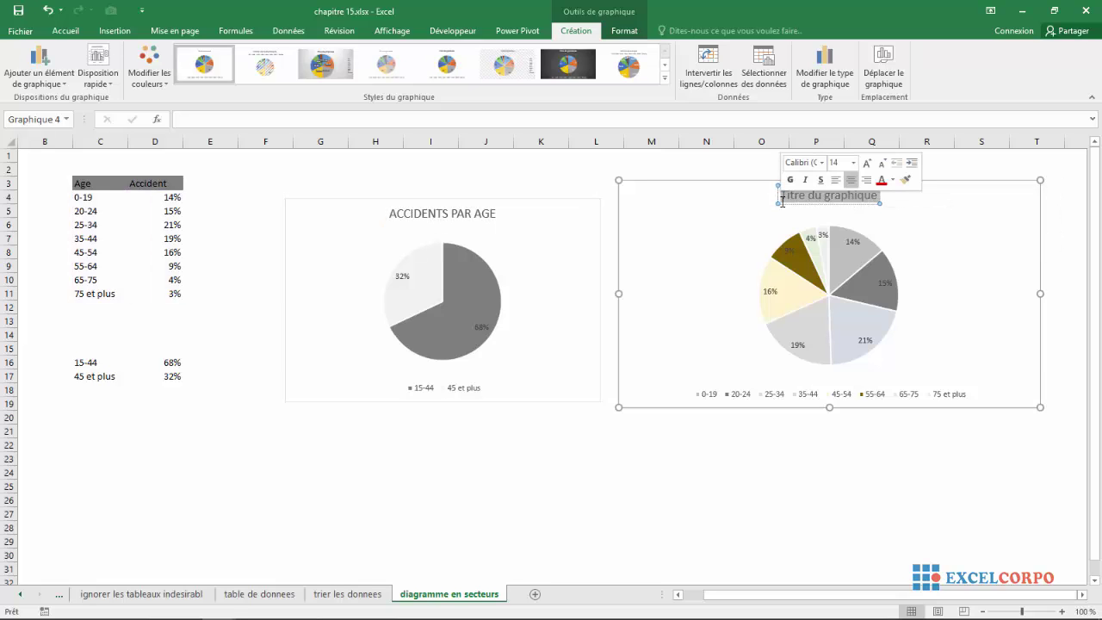
type("ACC")
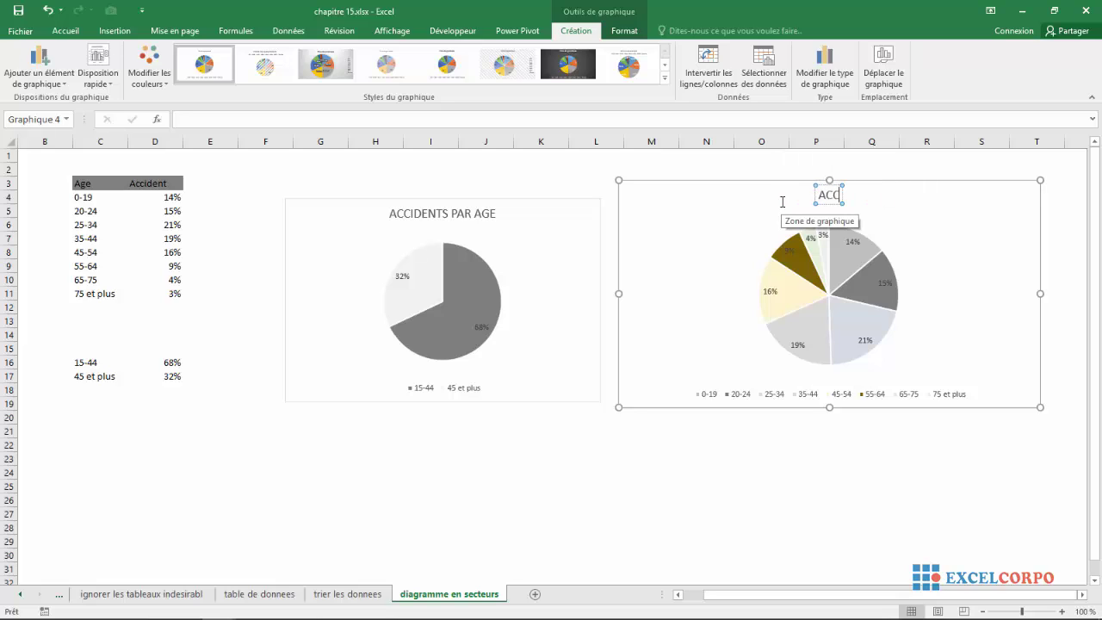
type("IDENT")
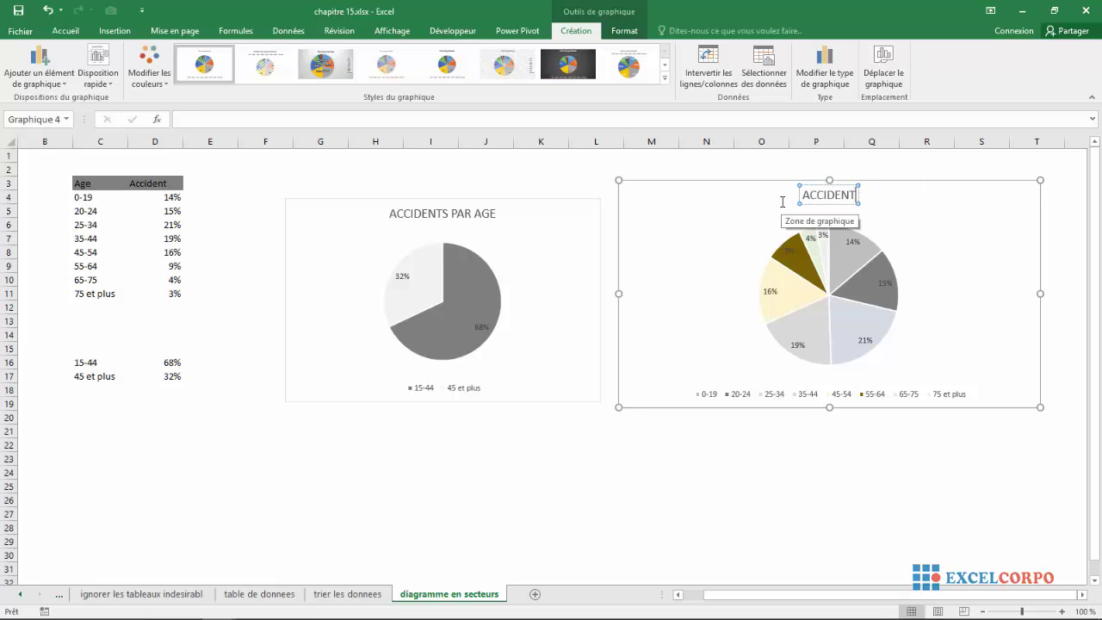
type("S PAR AGE")
left_click(689, 281)
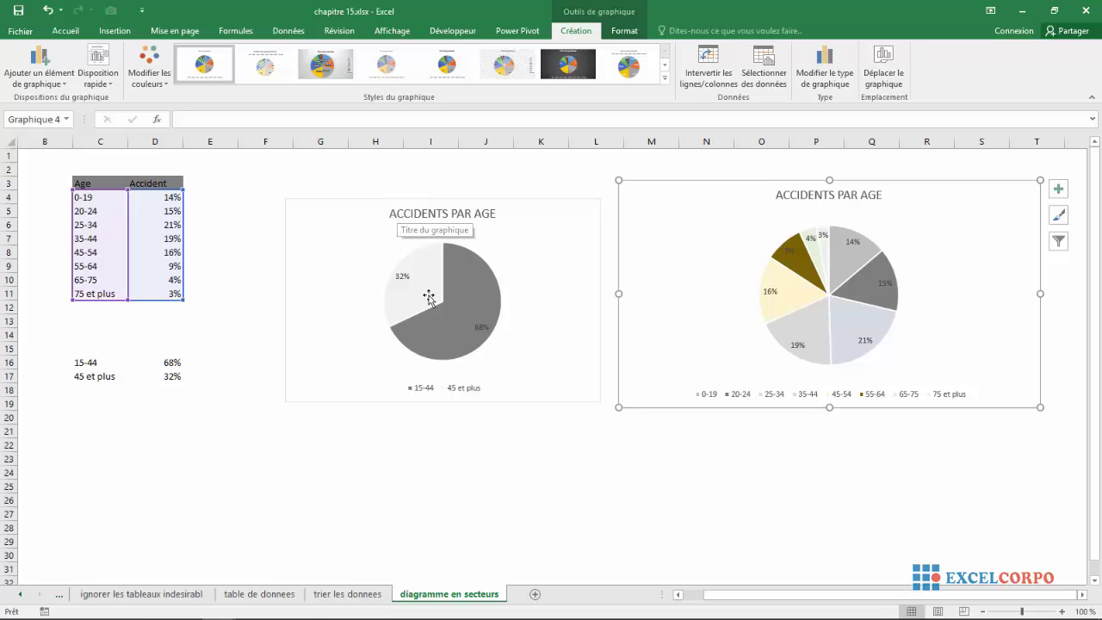
mouse_move(429, 297)
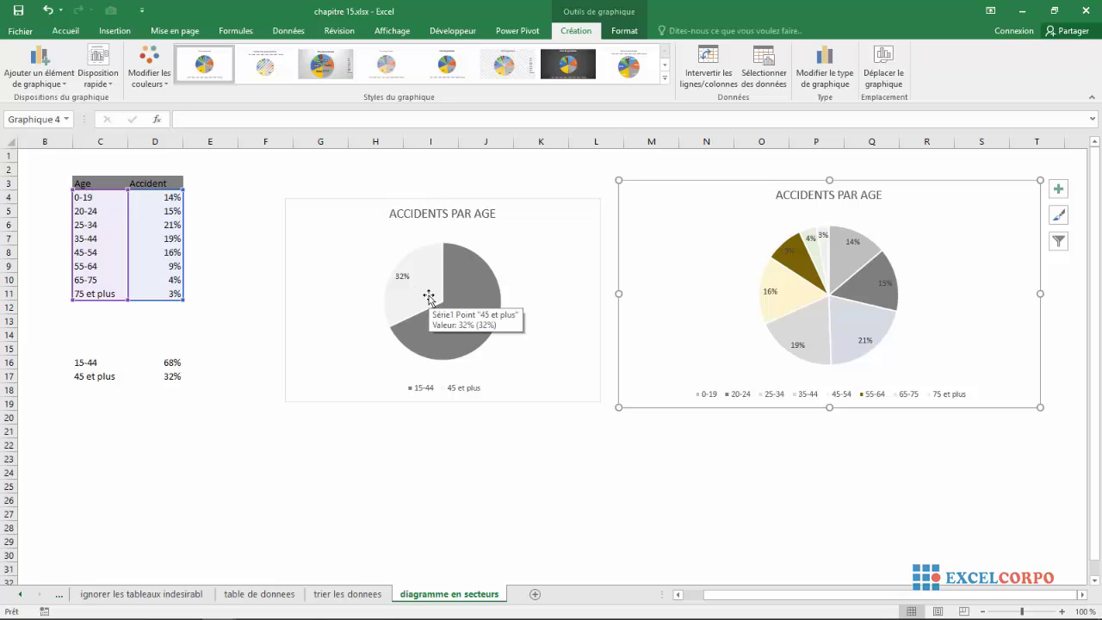
left_click(400, 328)
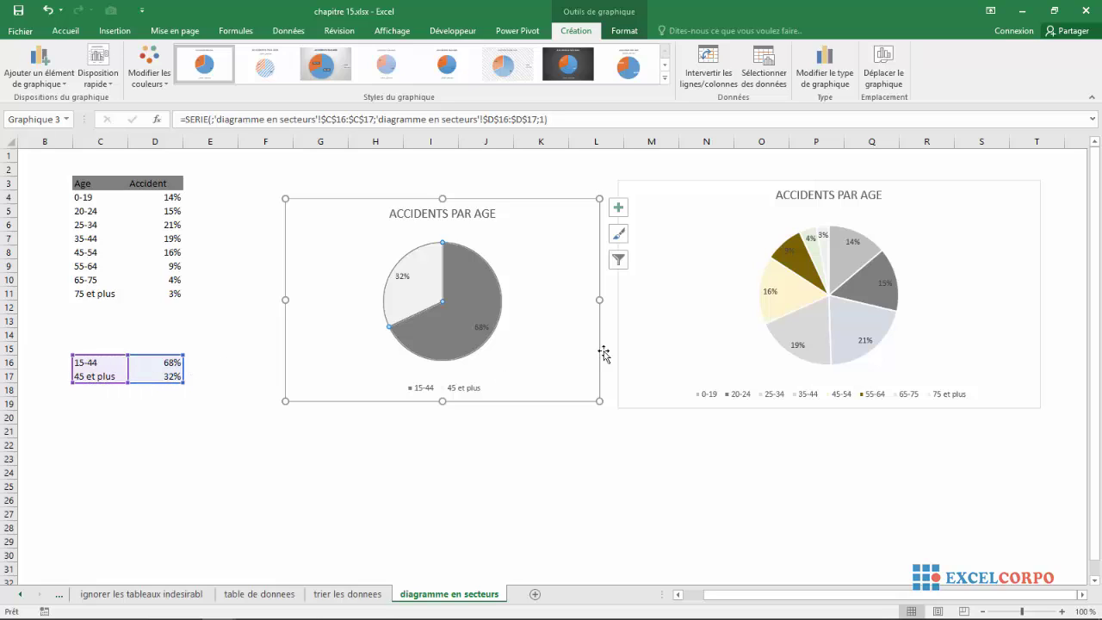
left_click(581, 332)
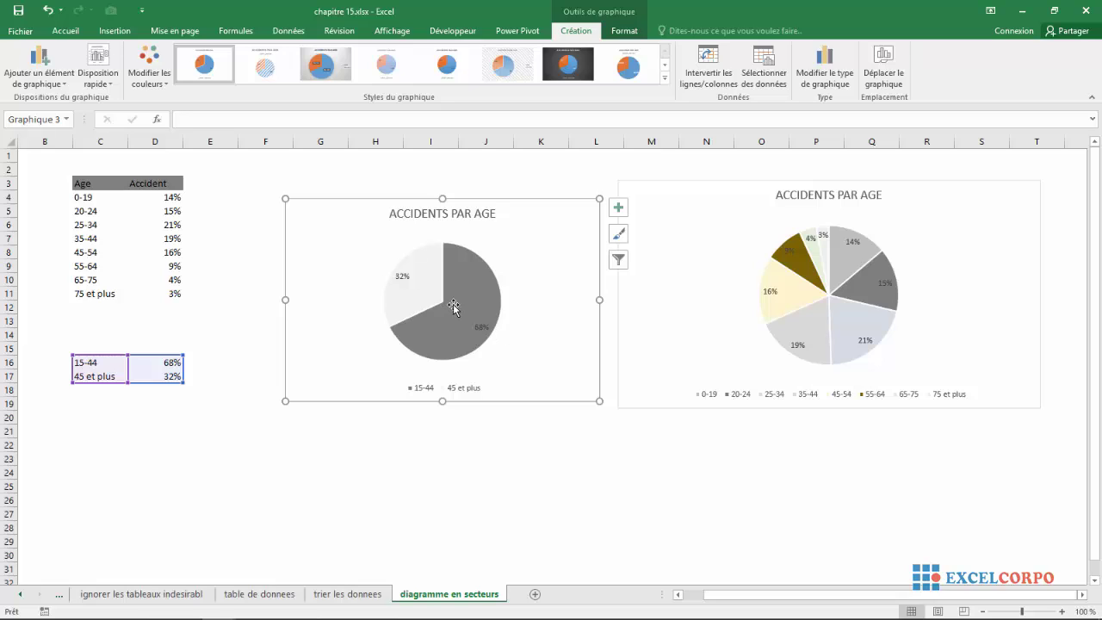
left_click(741, 254)
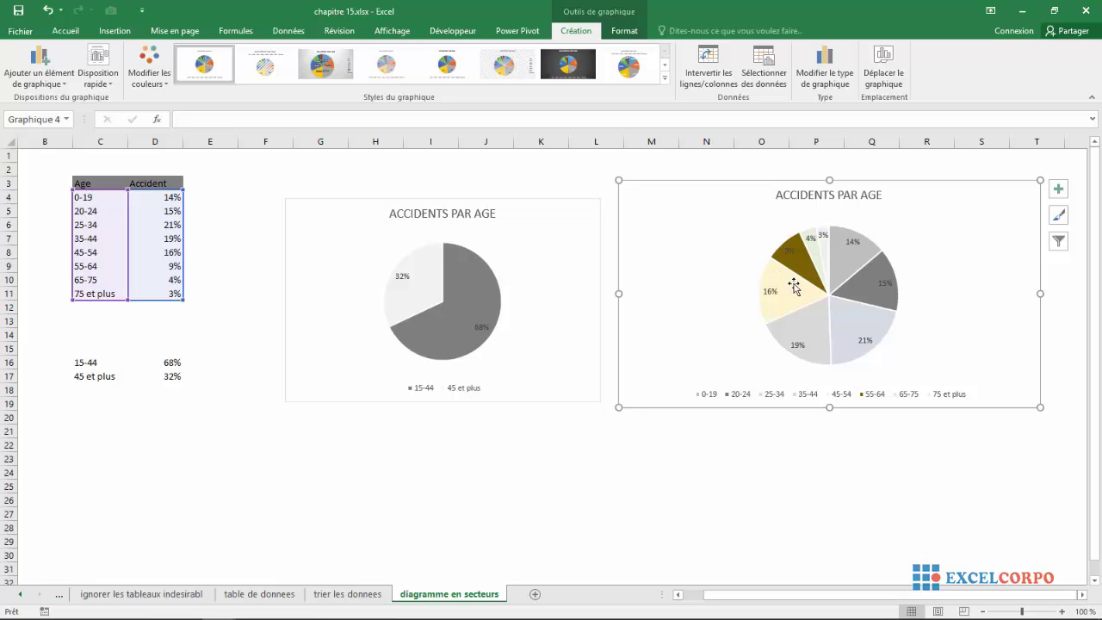
mouse_move(791, 281)
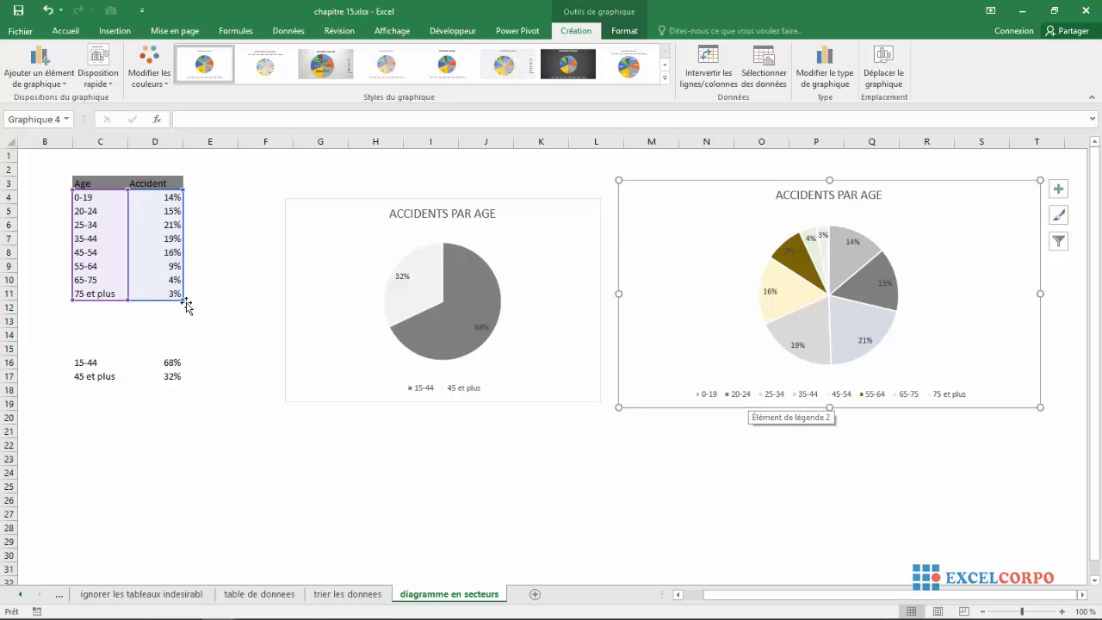
mouse_move(881, 294)
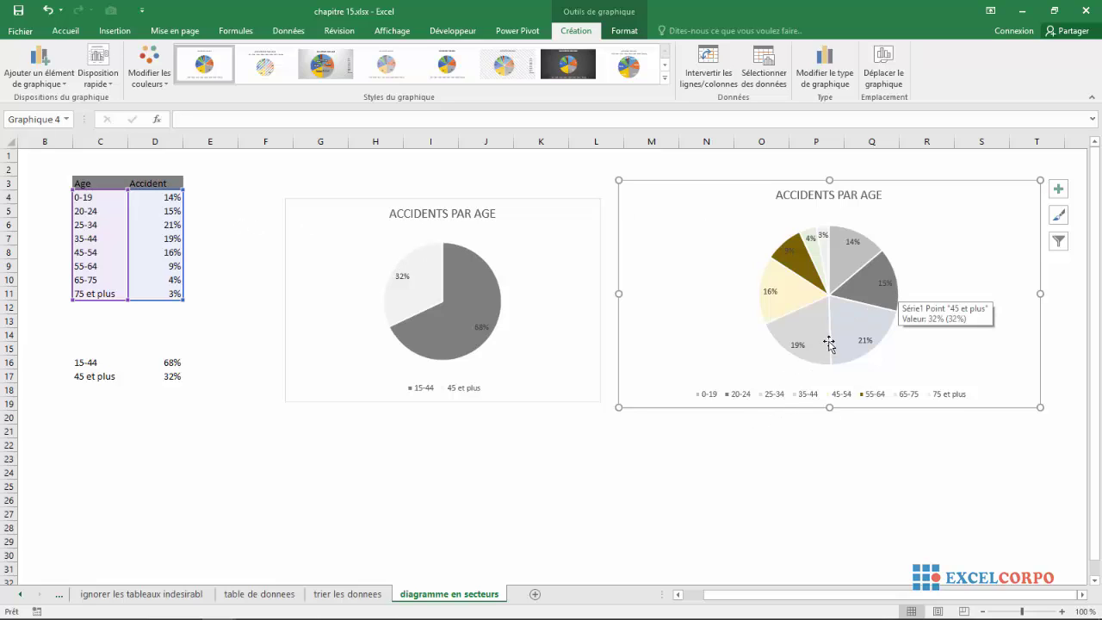
mouse_move(856, 339)
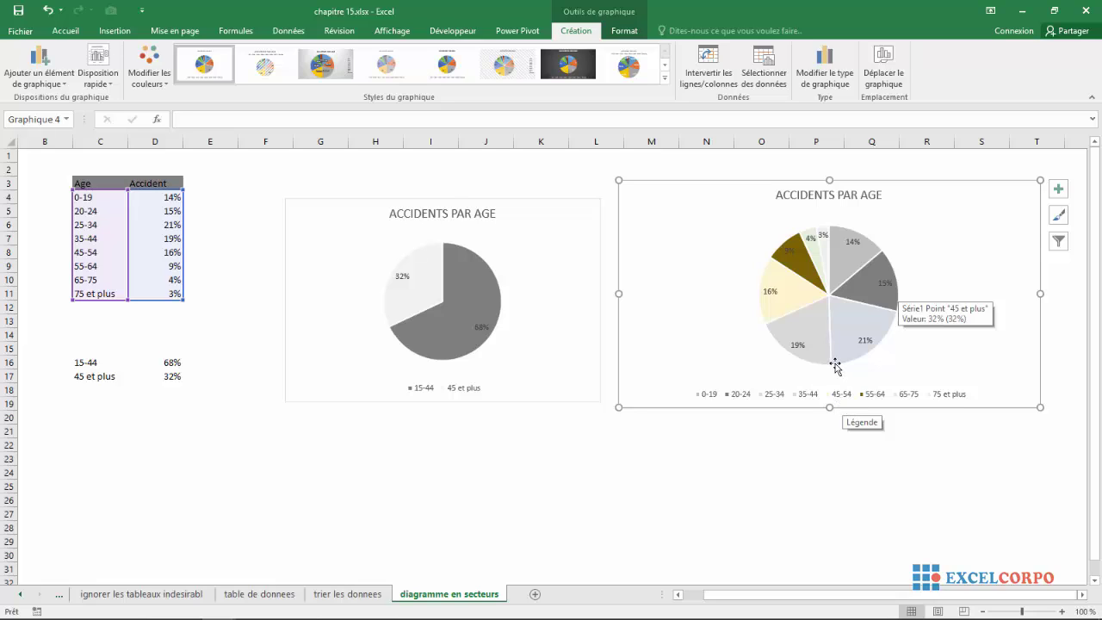
mouse_move(775, 301)
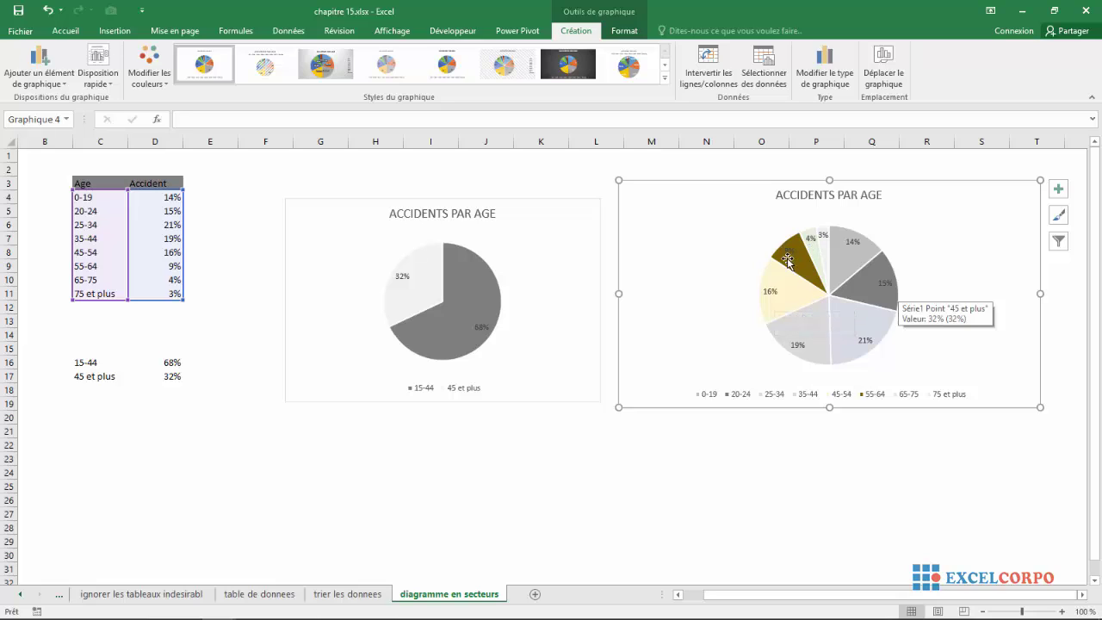
mouse_move(822, 248)
mouse_move(806, 310)
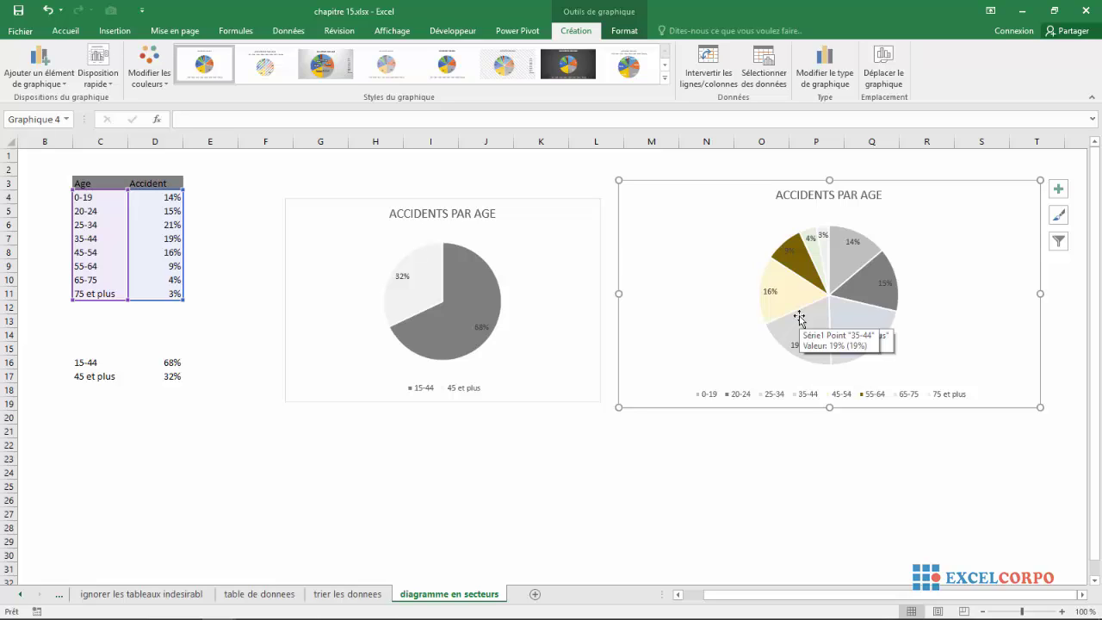
Step: Insert a clustered bar chart of the age and accident data (C4:D11) and place it below the right pie
left_click(514, 408)
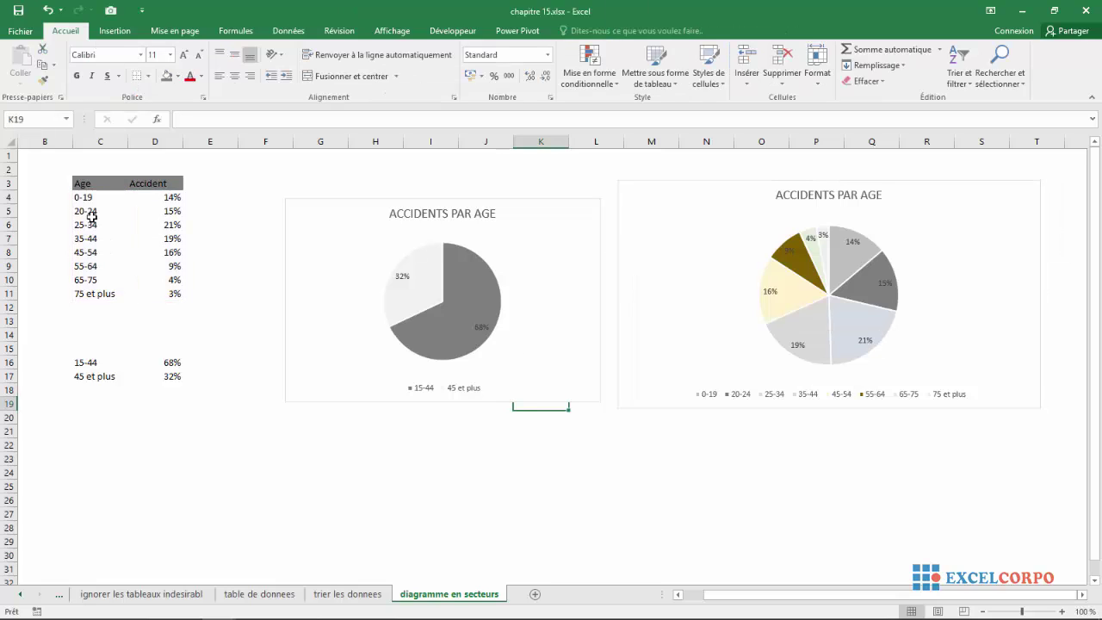
mouse_move(81, 197)
left_mouse_down()
mouse_move(164, 272)
mouse_move(164, 291)
left_mouse_up()
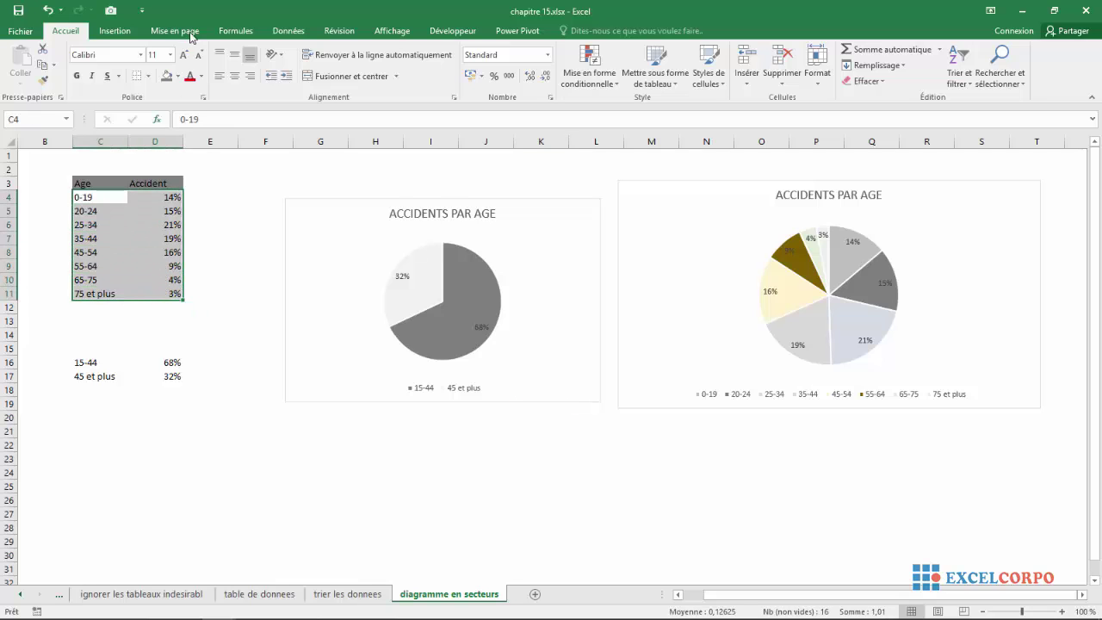
left_click(111, 33)
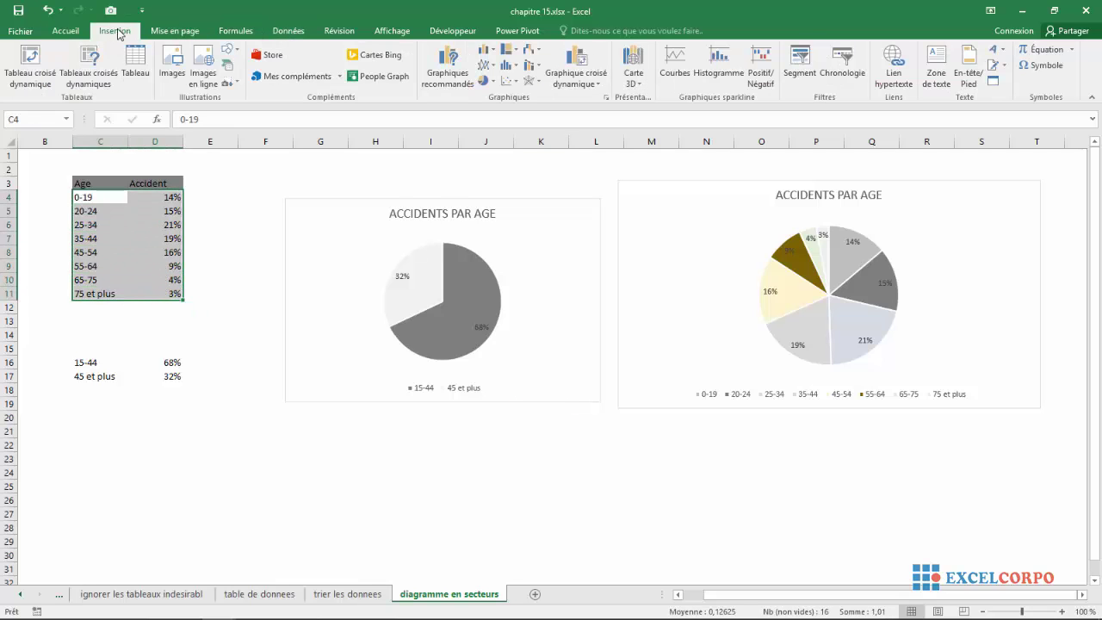
left_click(491, 55)
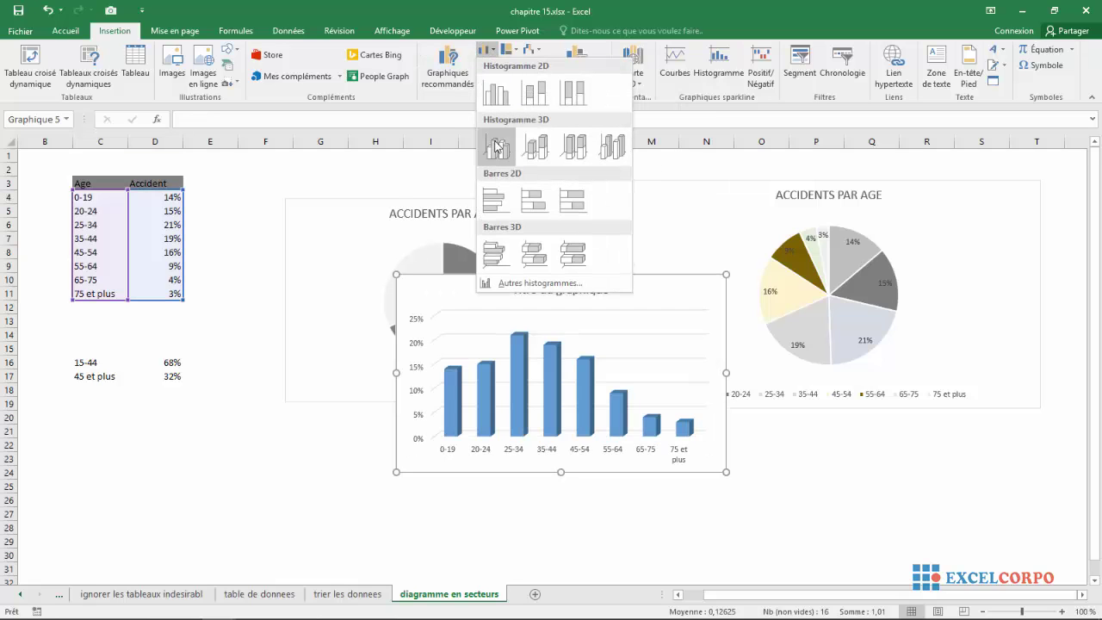
left_click(492, 199)
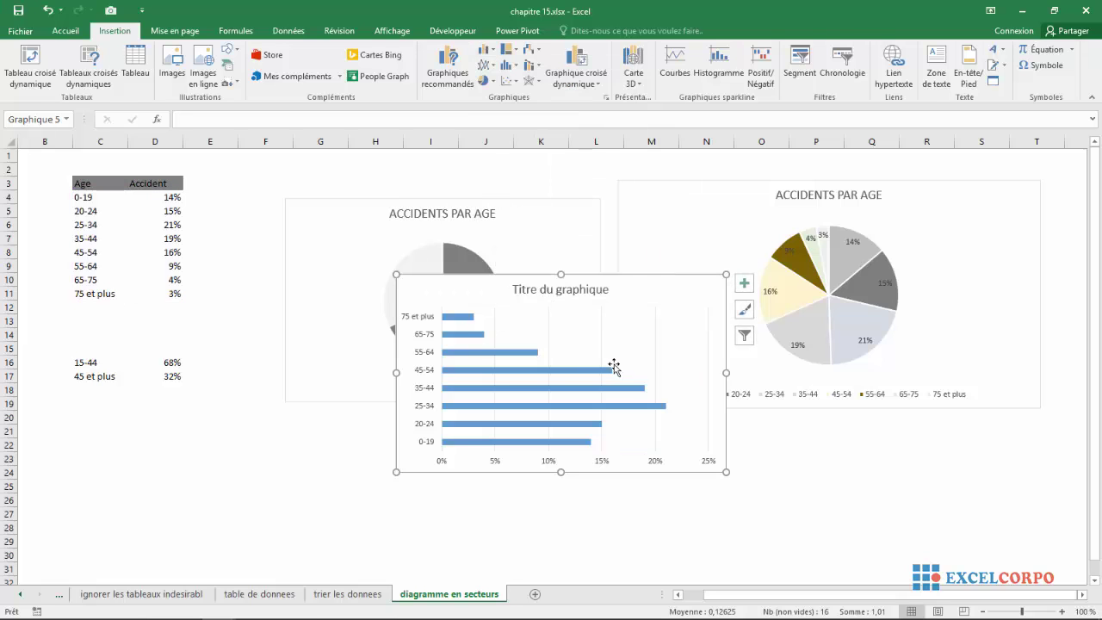
mouse_move(635, 281)
left_mouse_down()
mouse_move(834, 439)
mouse_move(921, 420)
left_mouse_up()
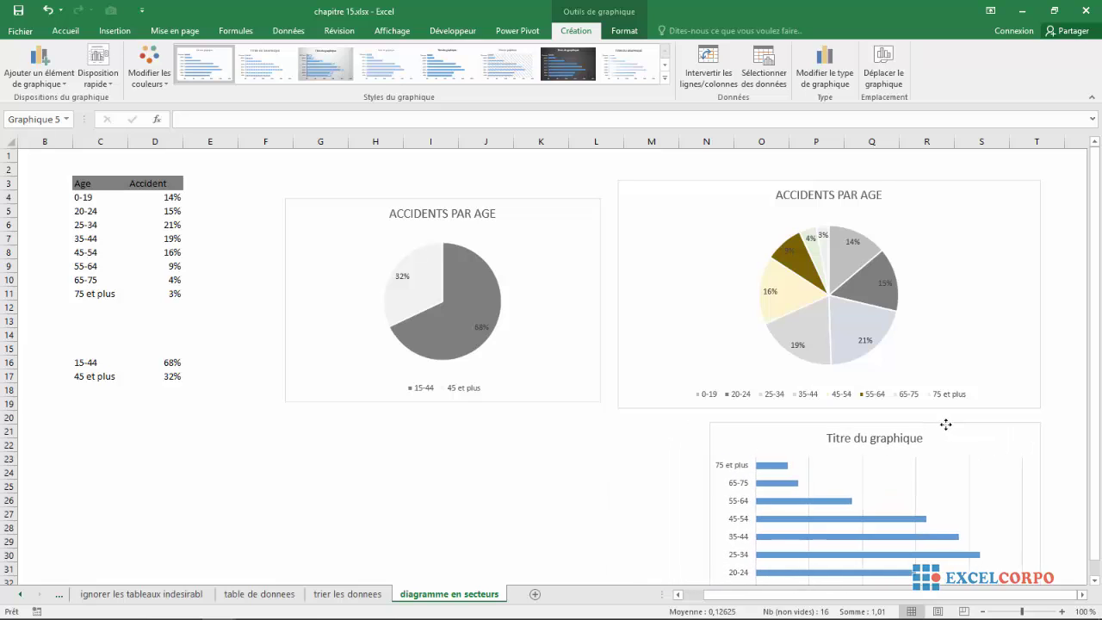
Step: Delete the bar chart's horizontal axis and vertical gridlines, and add percentage data labels to the bars
left_click_drag(1094, 324, 1092, 428)
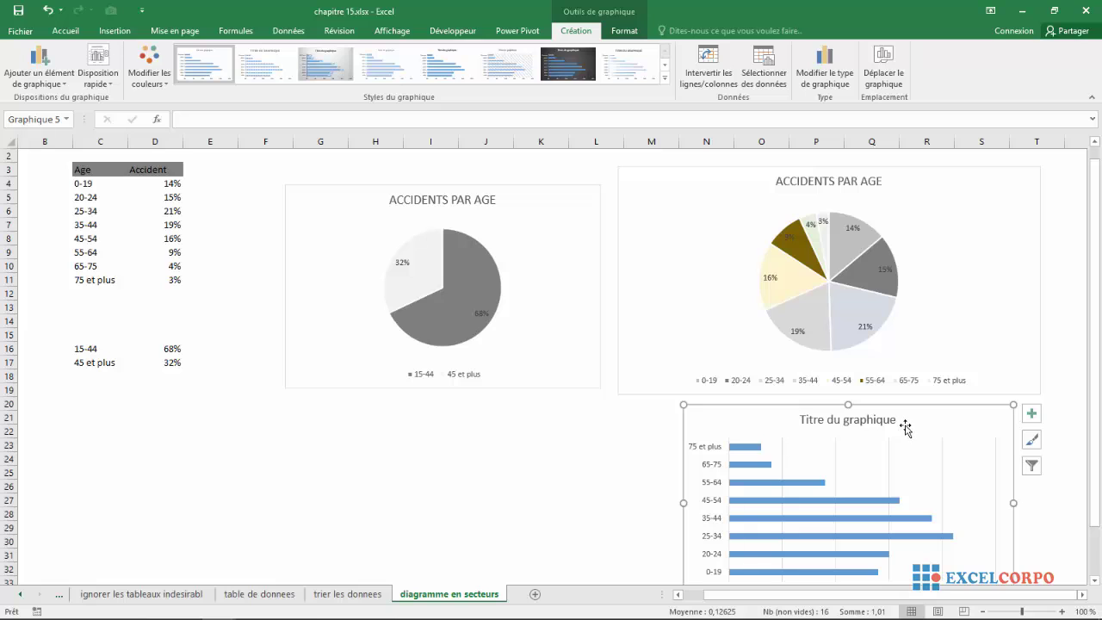
left_click_drag(905, 424, 903, 422)
left_click_drag(1096, 403, 1097, 437)
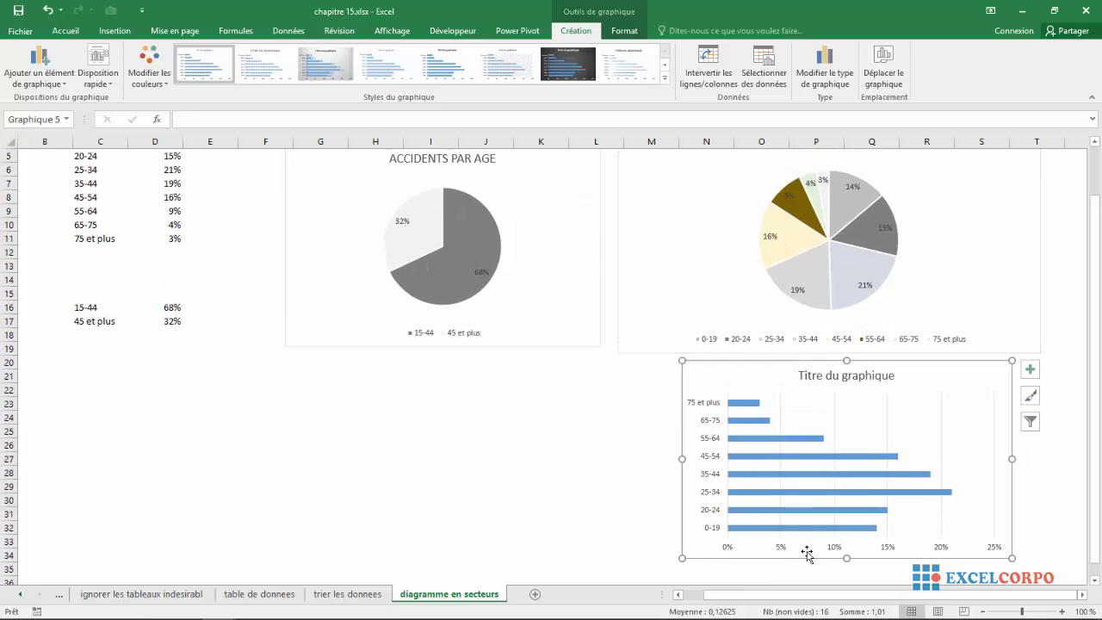
left_click(780, 550)
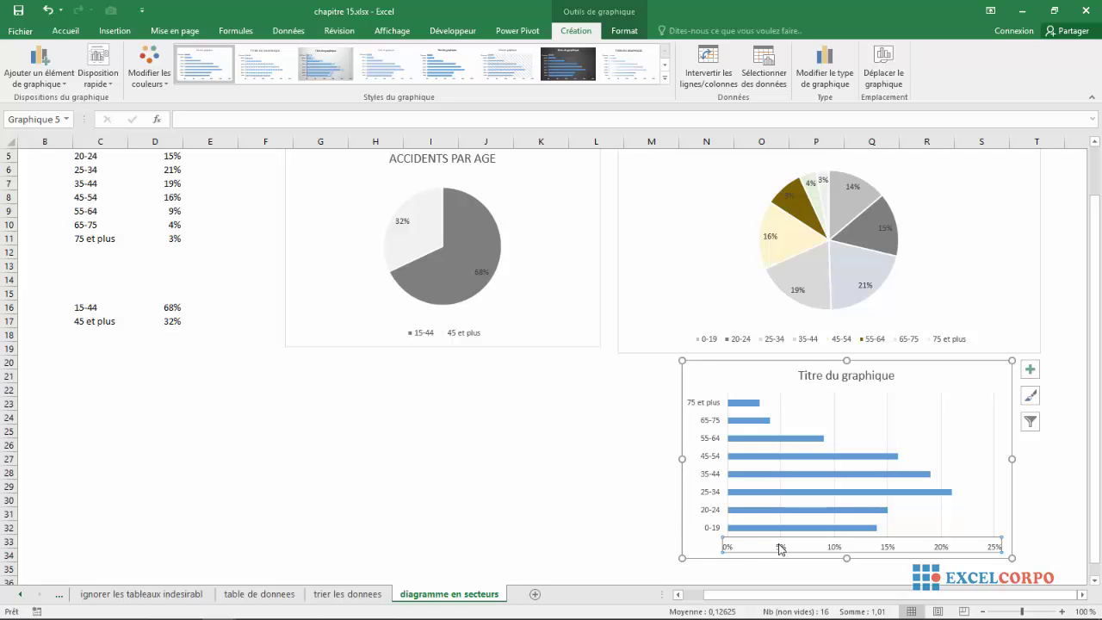
key("Delete")
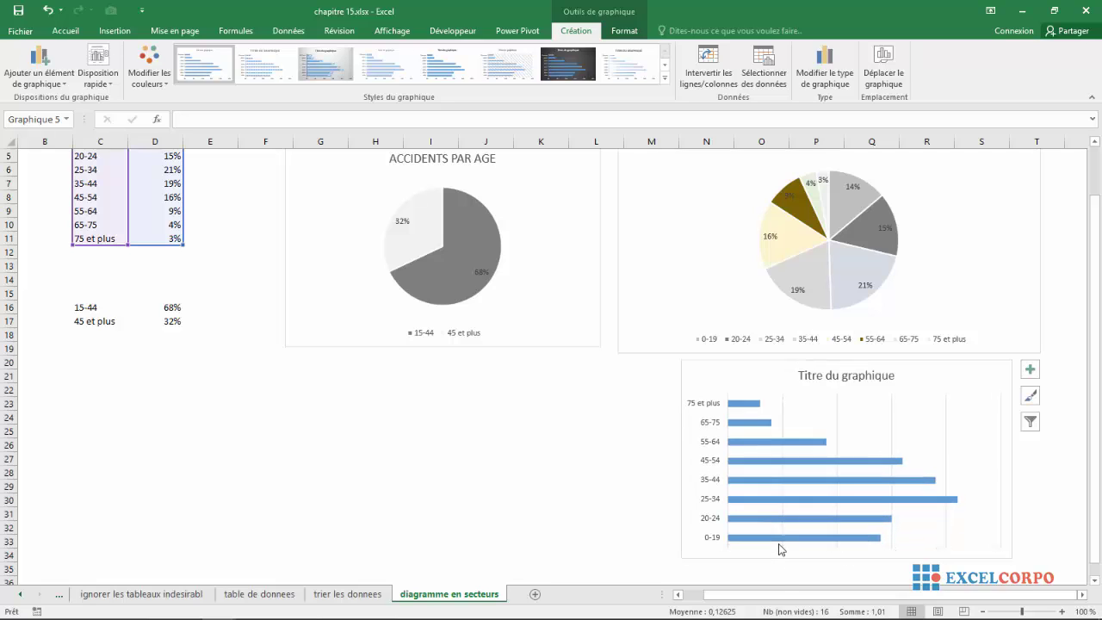
left_click(833, 403)
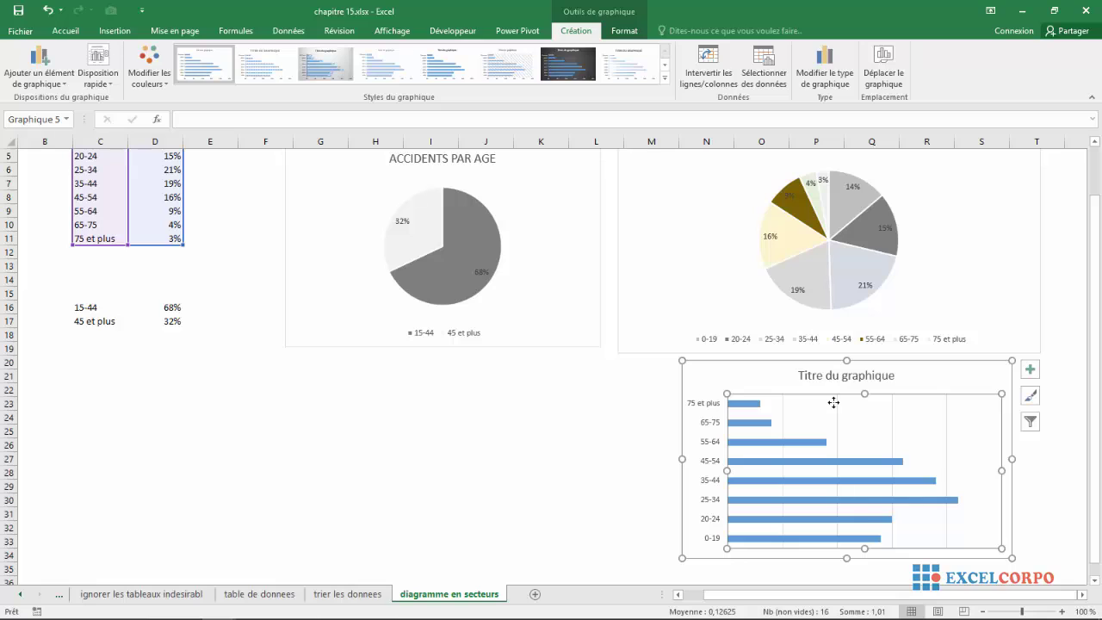
left_click(841, 410)
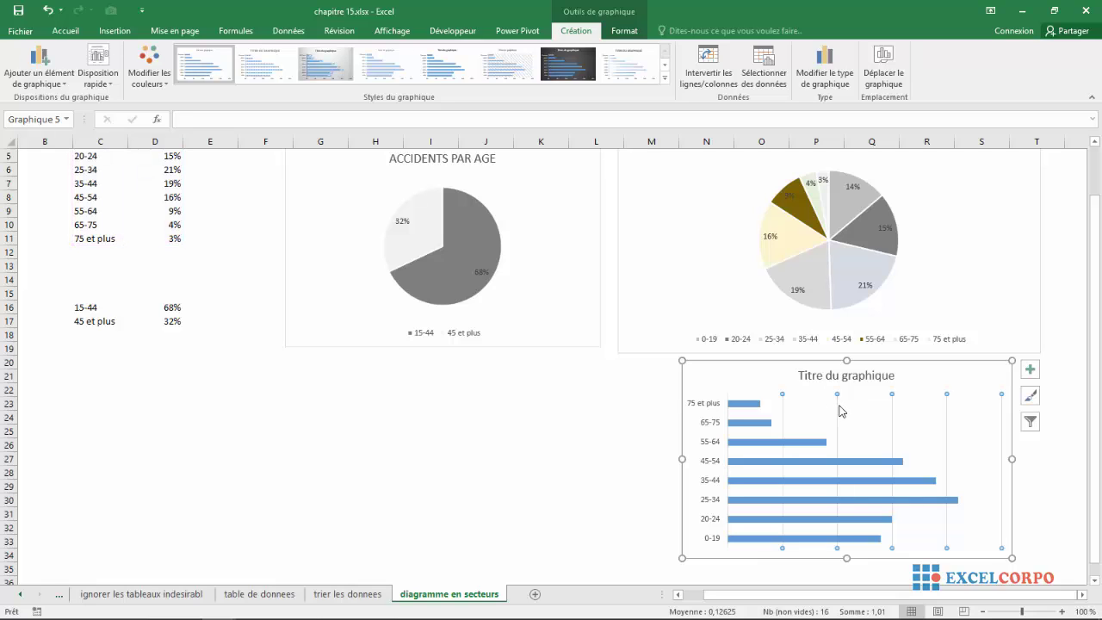
key("Delete")
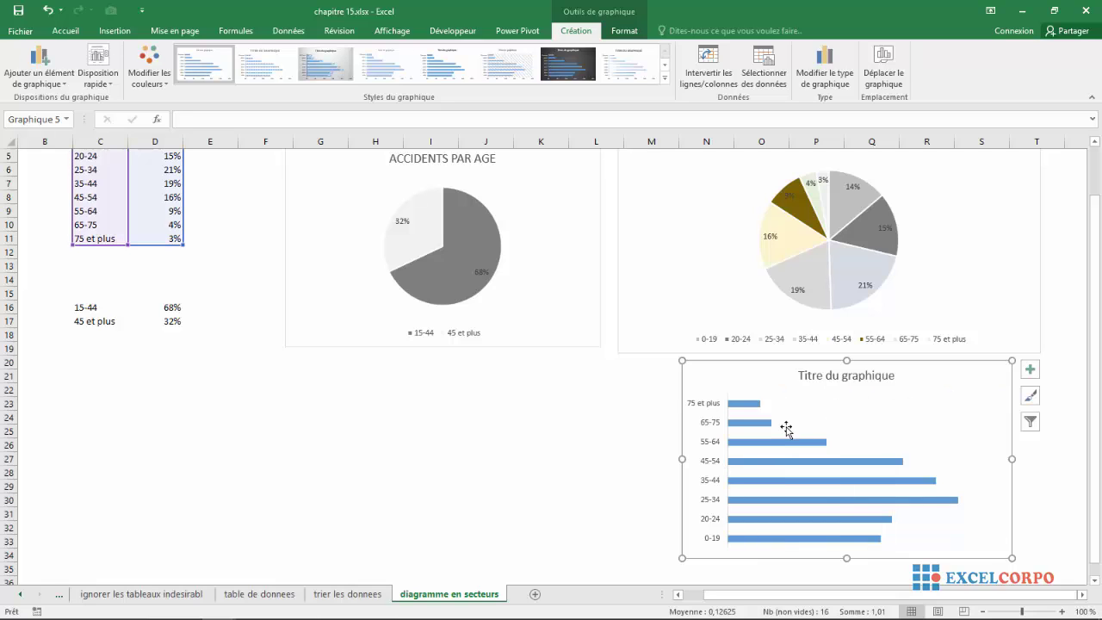
left_click(1037, 379)
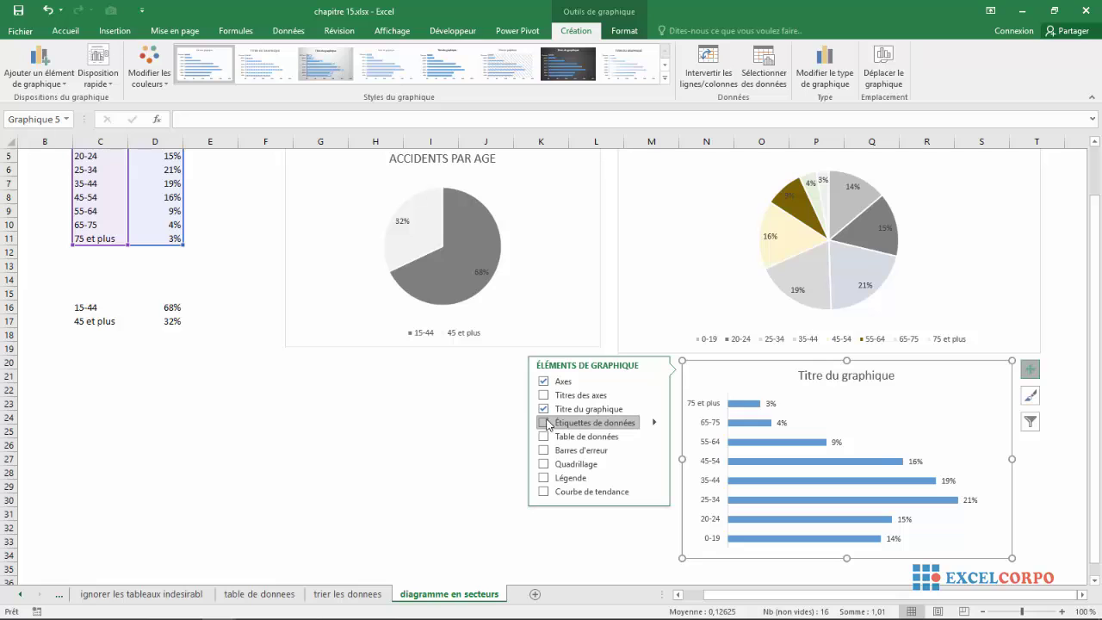
left_click(543, 423)
Step: Sort the accident percentages in D4:D11 largest to smallest, expanding the sort to the age labels
left_click(314, 455)
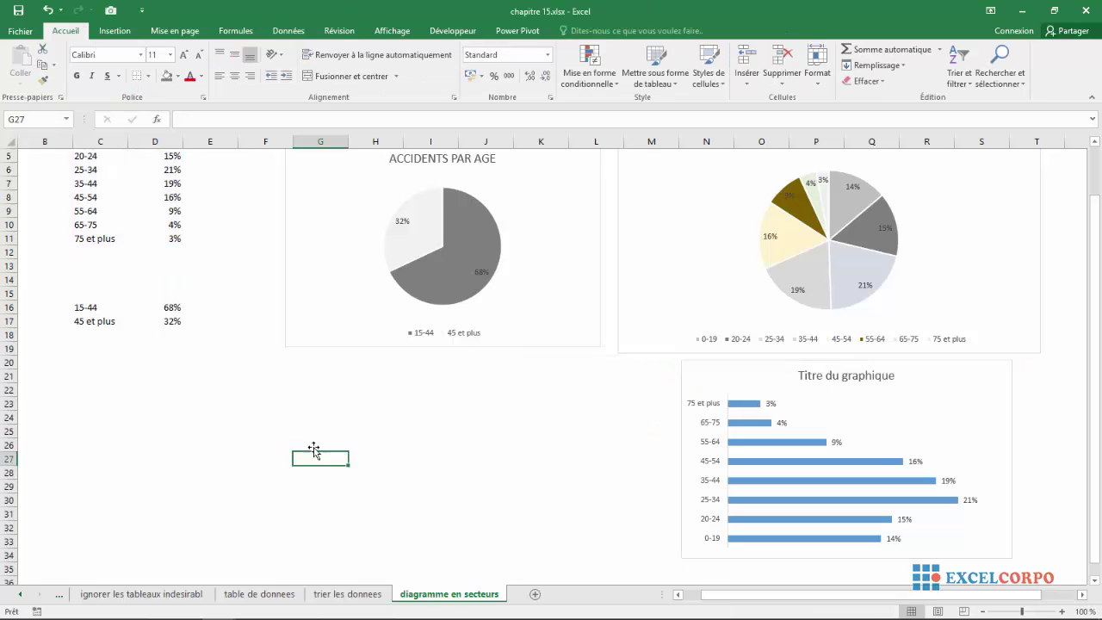
left_click_drag(1095, 361, 1095, 313)
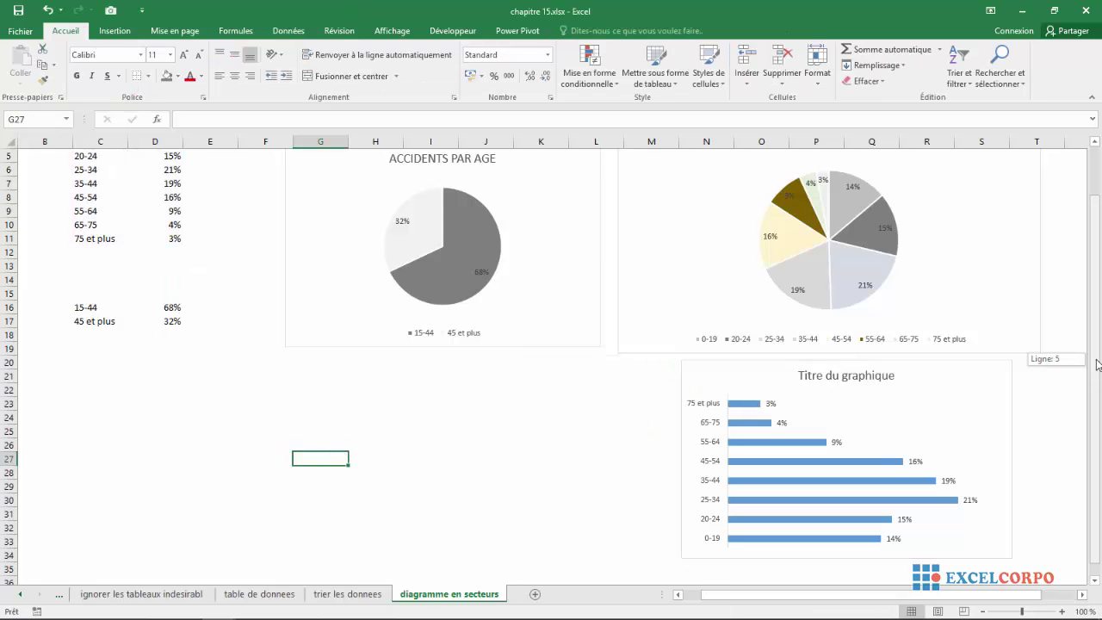
mouse_move(165, 197)
left_mouse_down()
mouse_move(168, 315)
mouse_move(169, 293)
left_mouse_up()
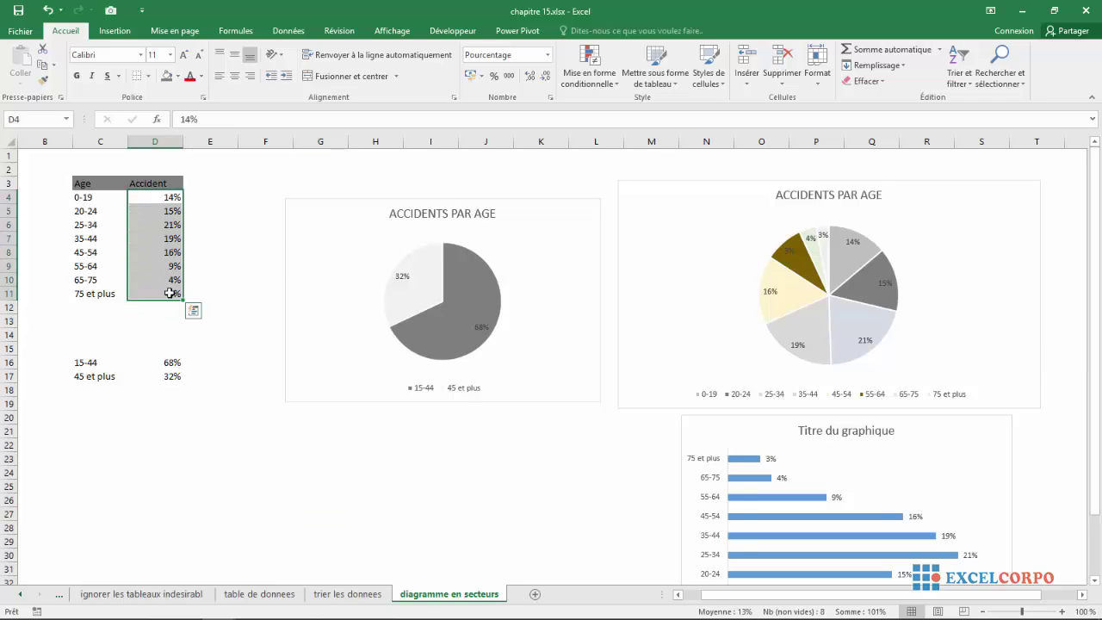
right_click(171, 293)
mouse_move(231, 491)
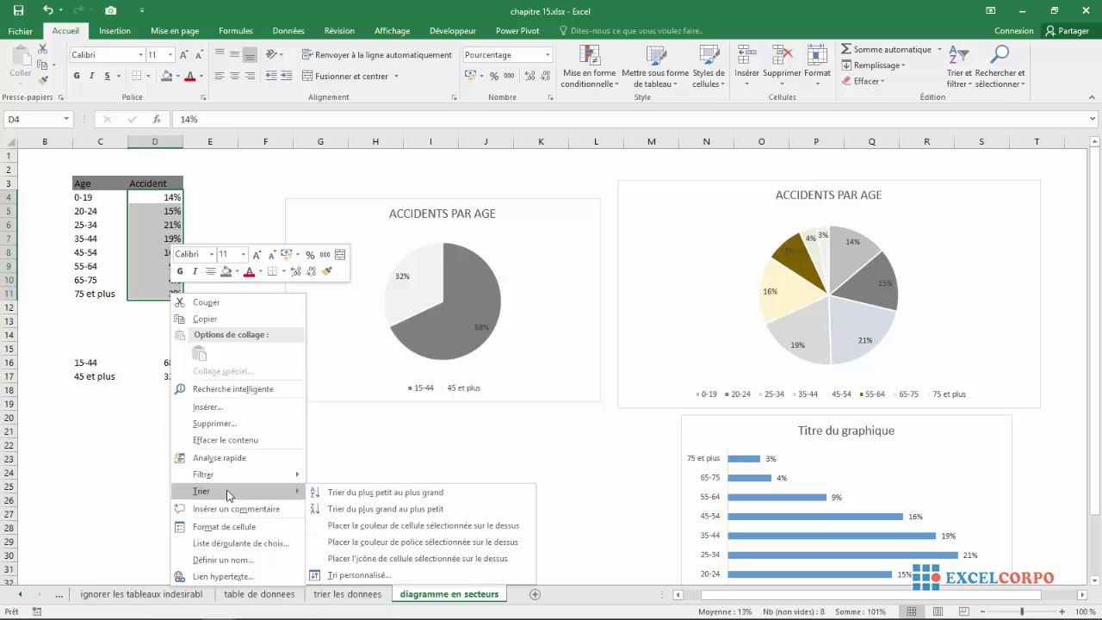
left_click(361, 508)
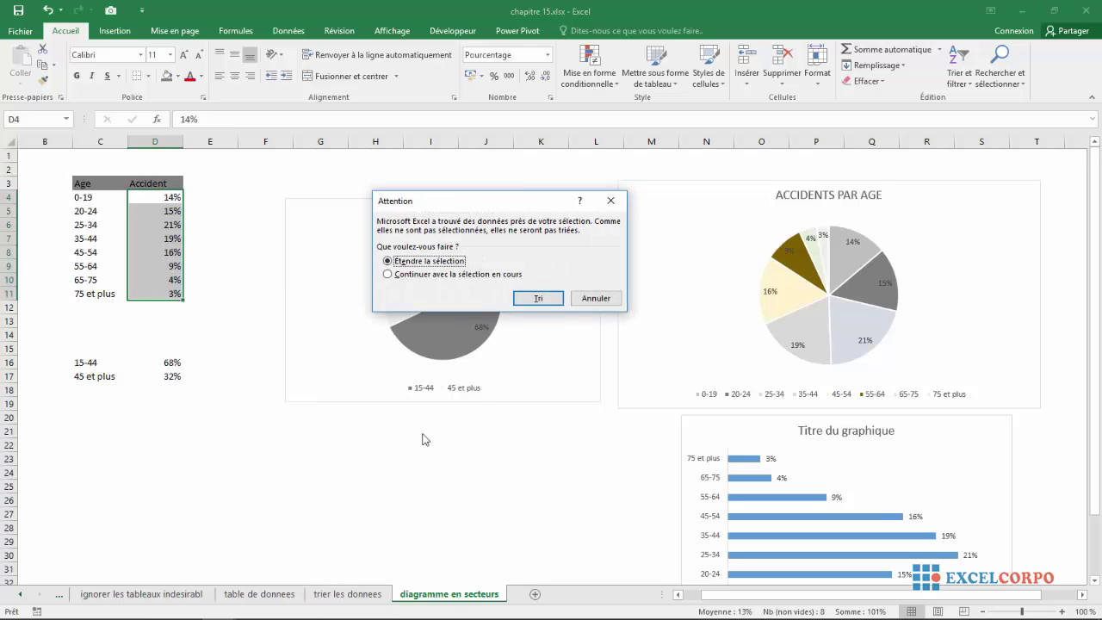
left_click(534, 298)
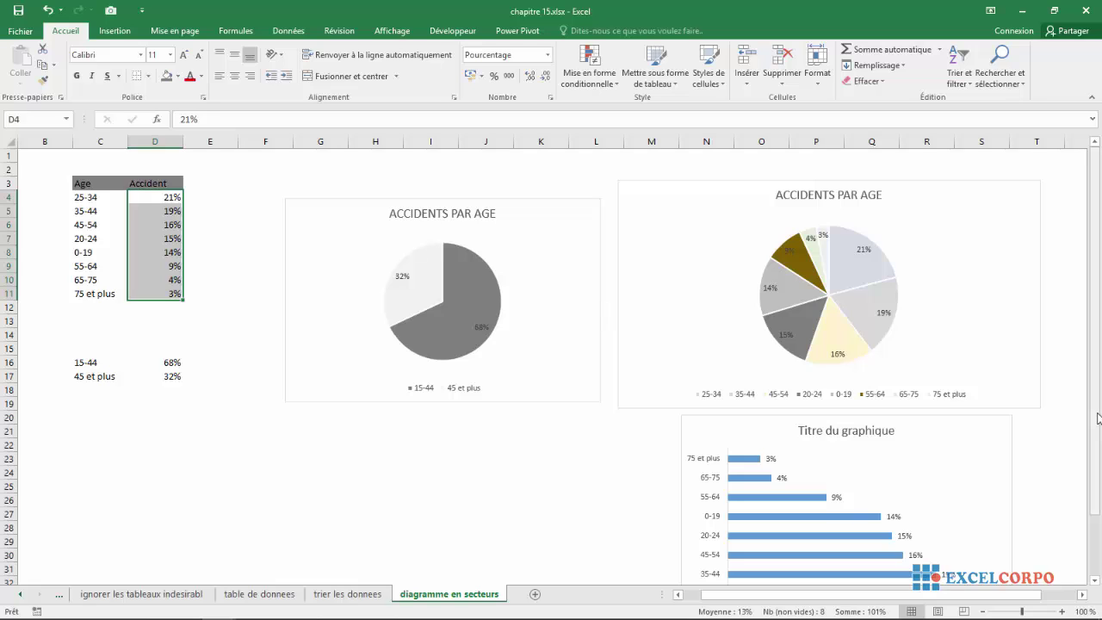
scroll(476, 243, "down", 2)
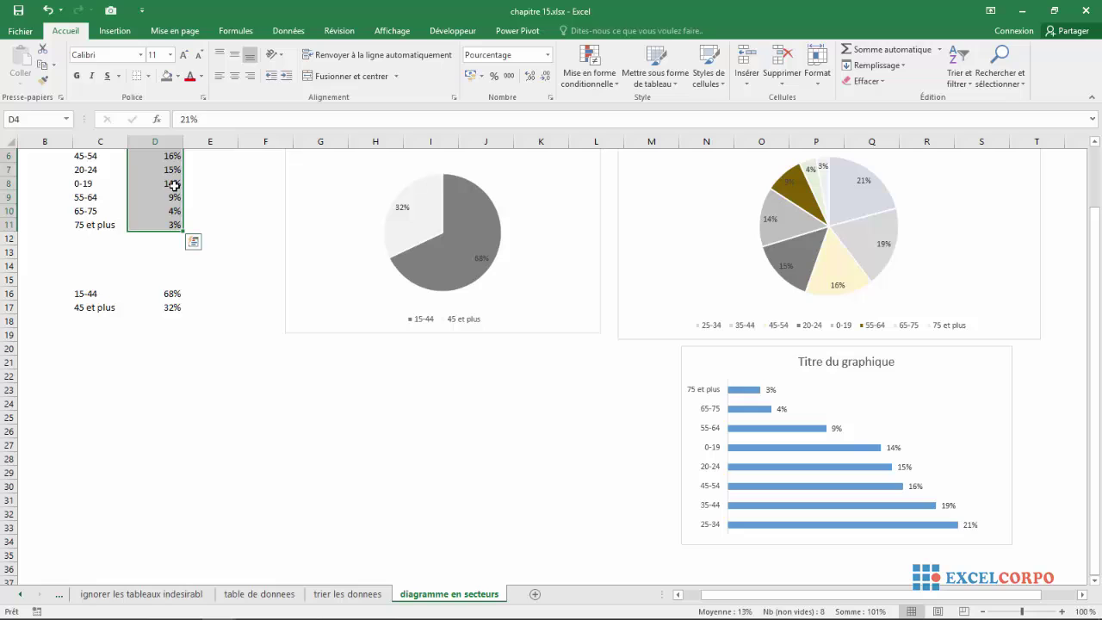
Step: Re-sort the percentages smallest to largest with ages included, putting 25-34 (21%) at the top
right_click(176, 185)
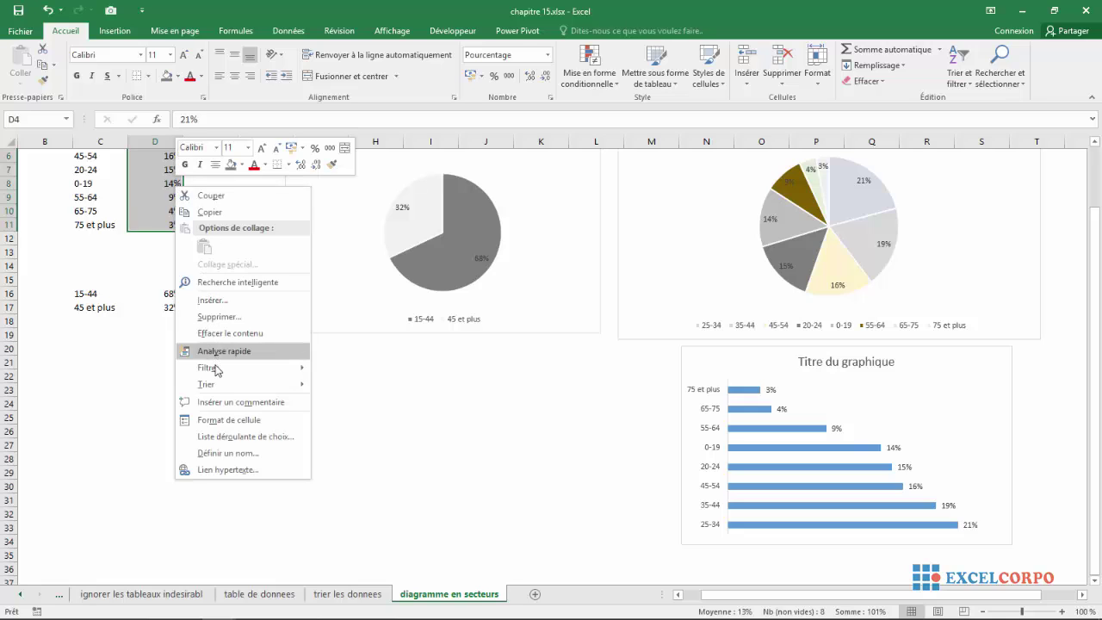
mouse_move(221, 388)
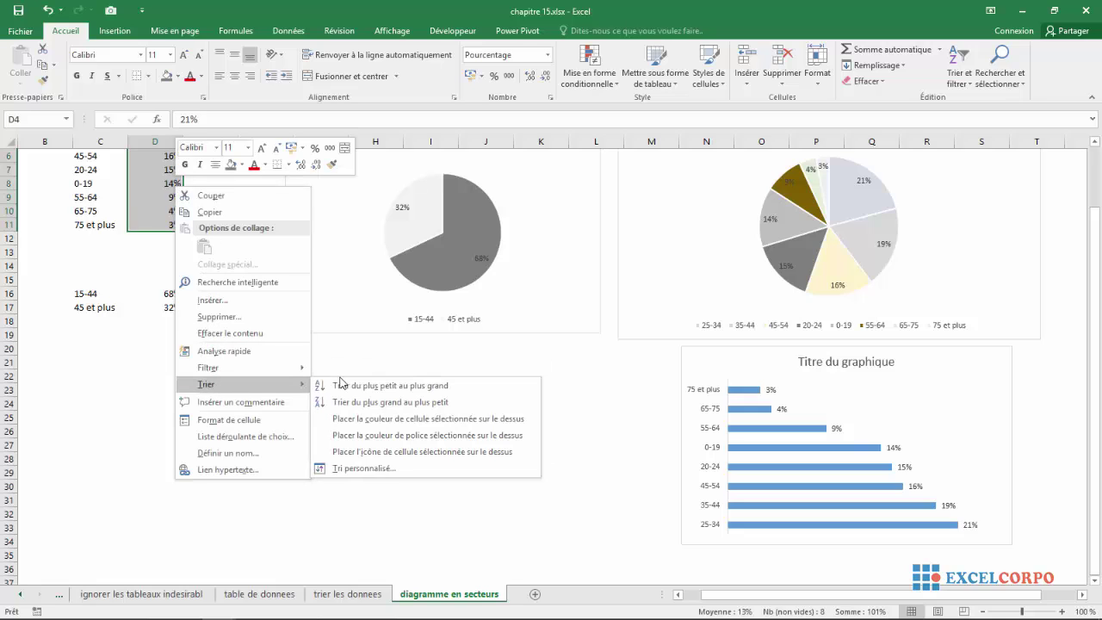
left_click(379, 402)
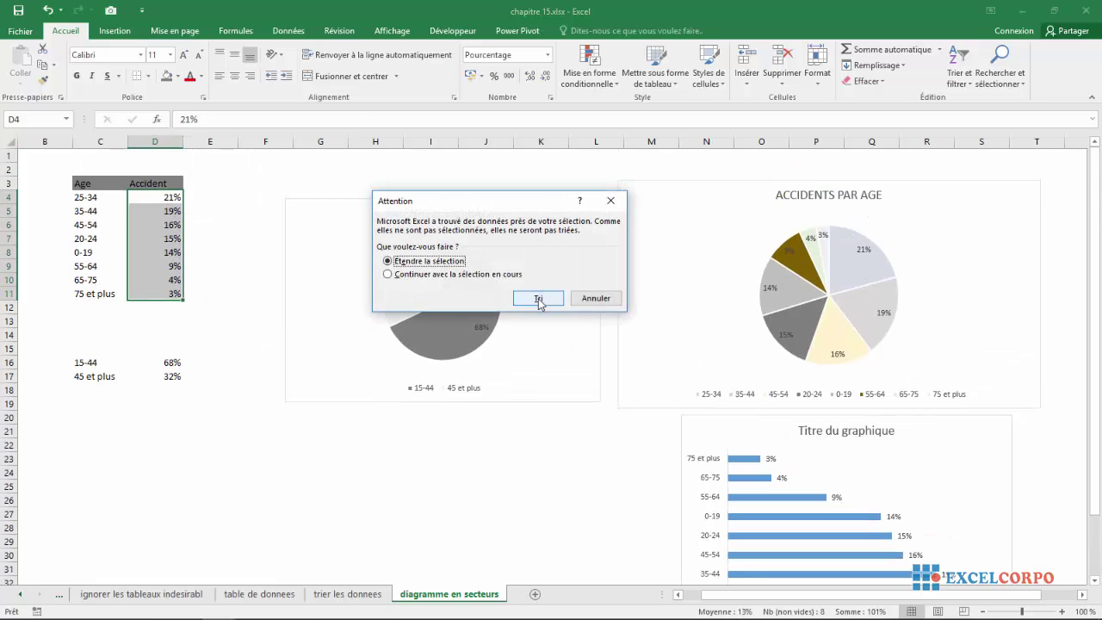
left_click(538, 299)
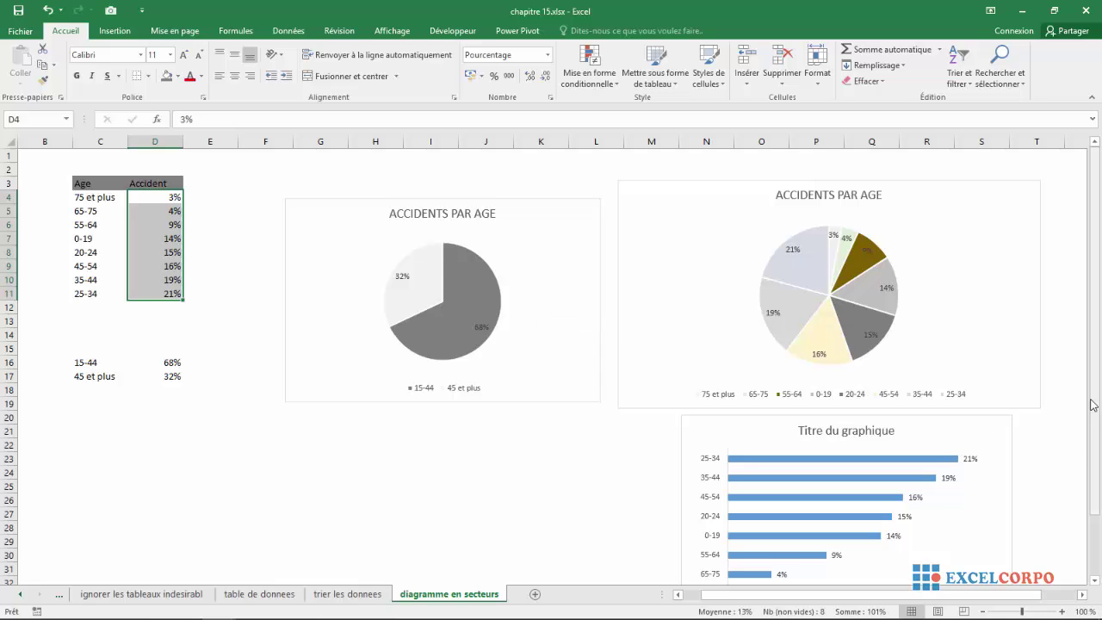
left_click_drag(1094, 412, 1095, 547)
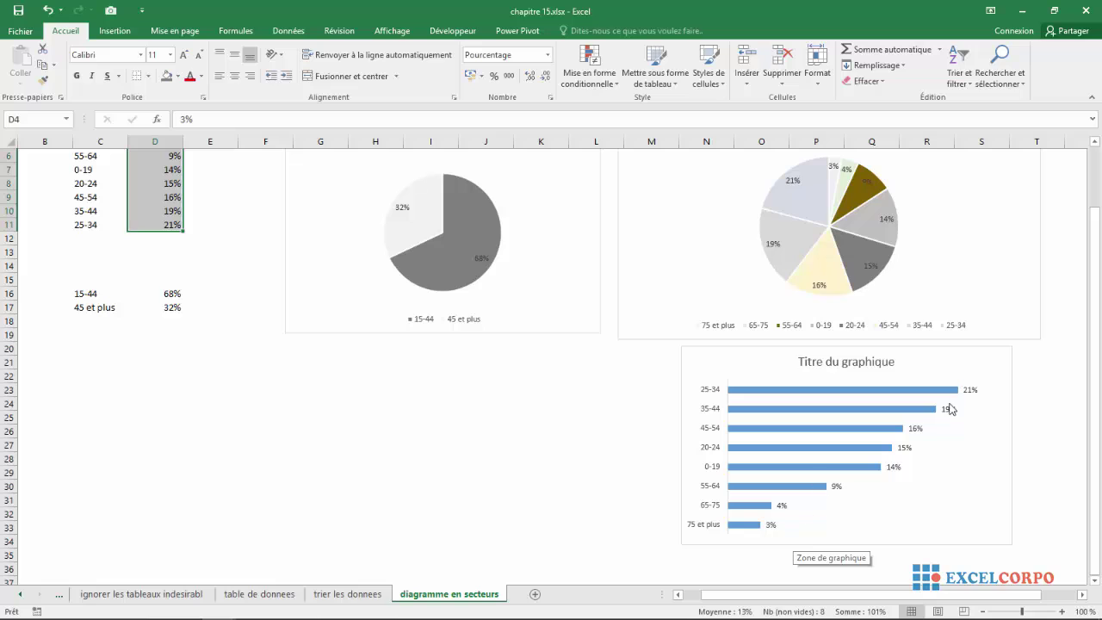
mouse_move(744, 513)
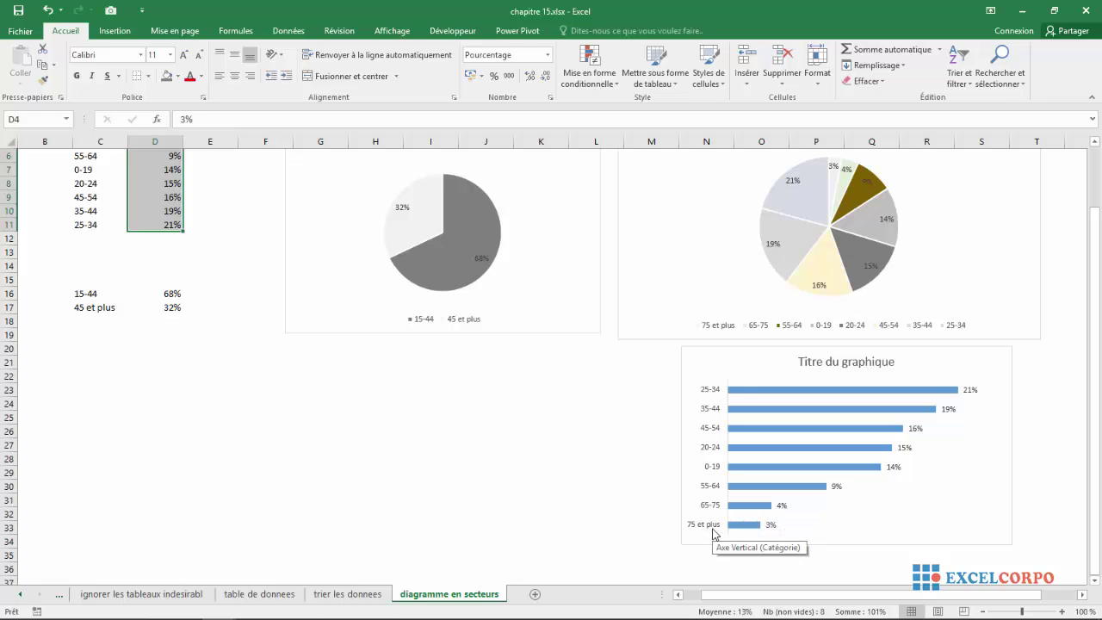
mouse_move(775, 450)
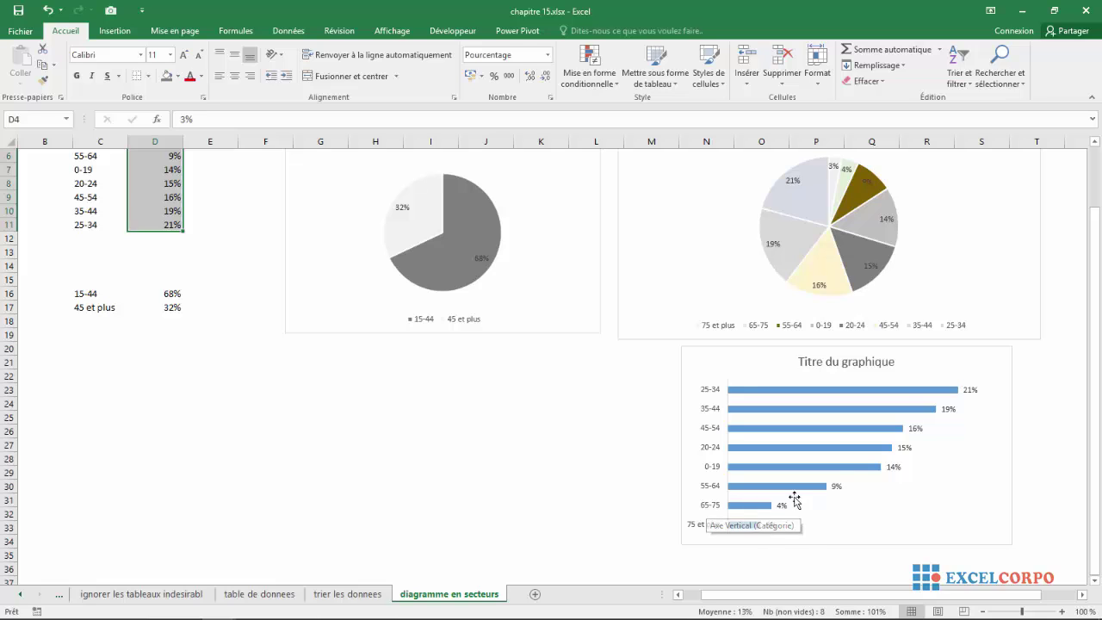
Step: Delete the bar chart's placeholder title so only the ranked percentage bars remain
left_click(831, 364)
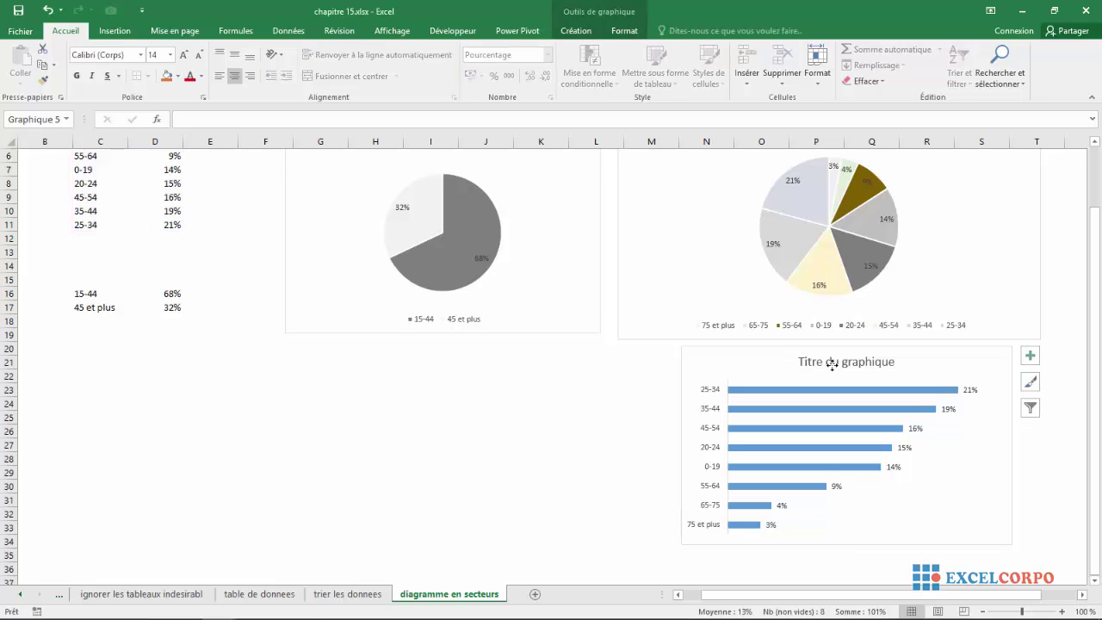
key("Delete")
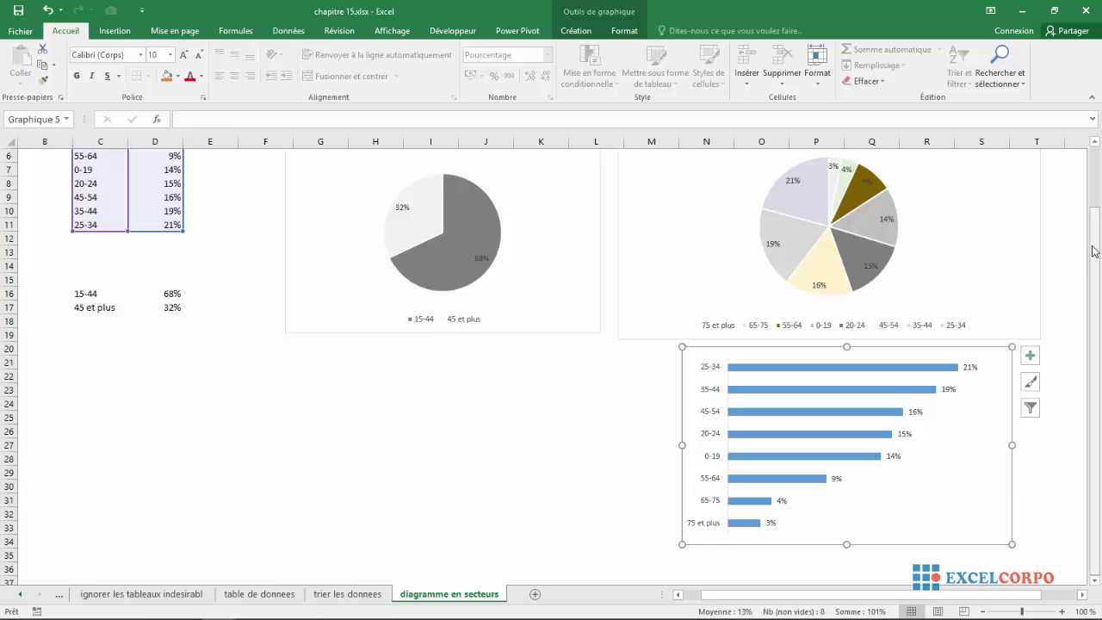
left_click_drag(1094, 250, 1098, 245)
left_click(962, 493)
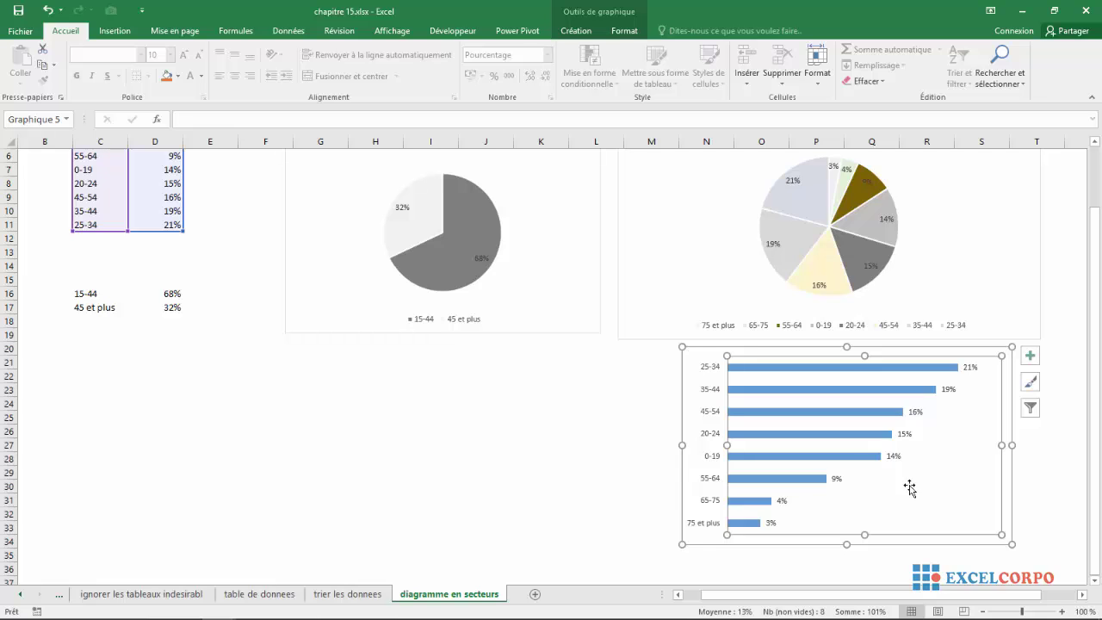
left_click(946, 255)
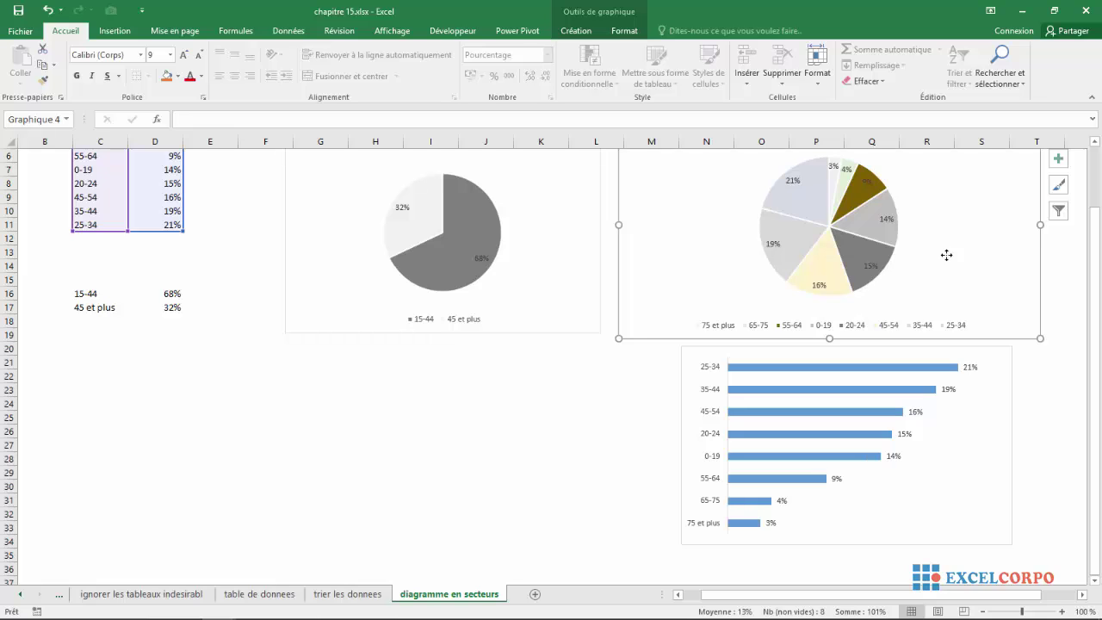
mouse_move(868, 243)
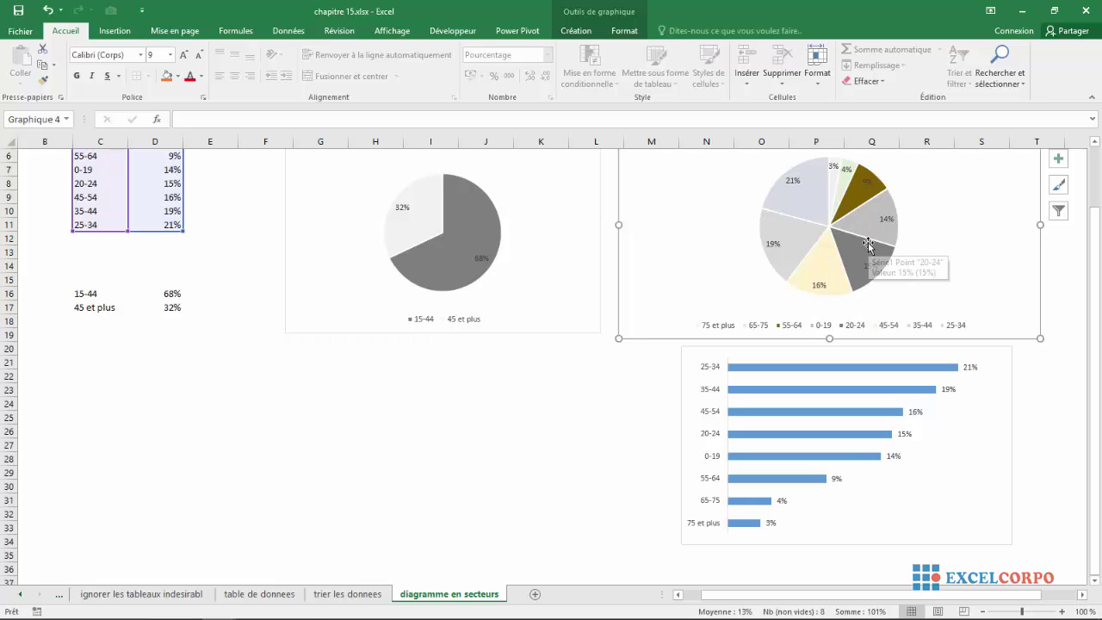
left_click(925, 485)
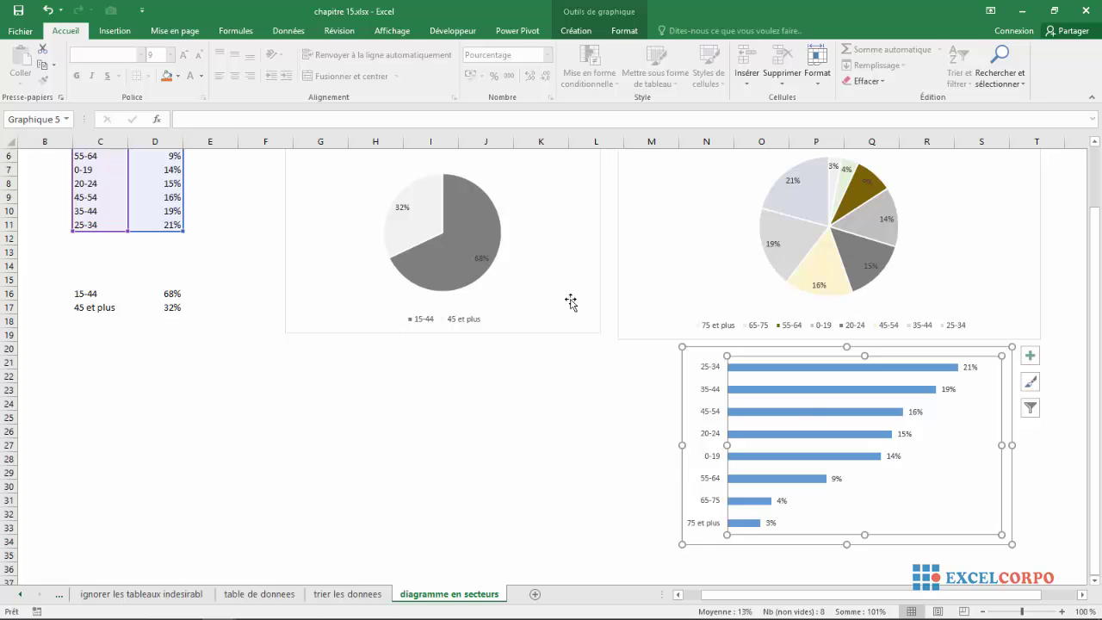
left_click(580, 256)
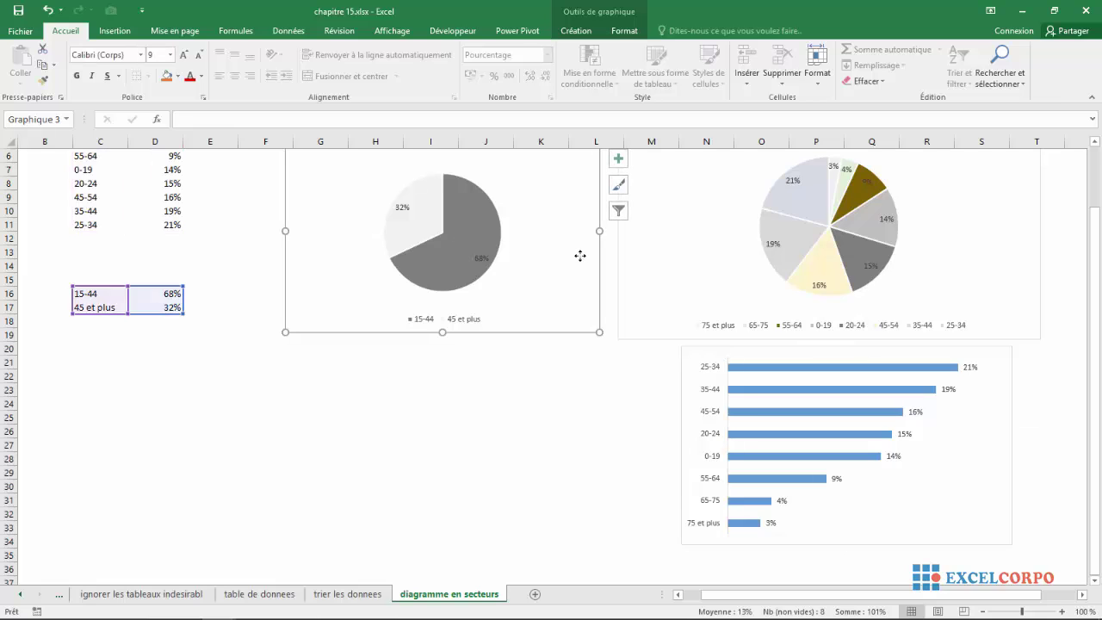
mouse_move(448, 244)
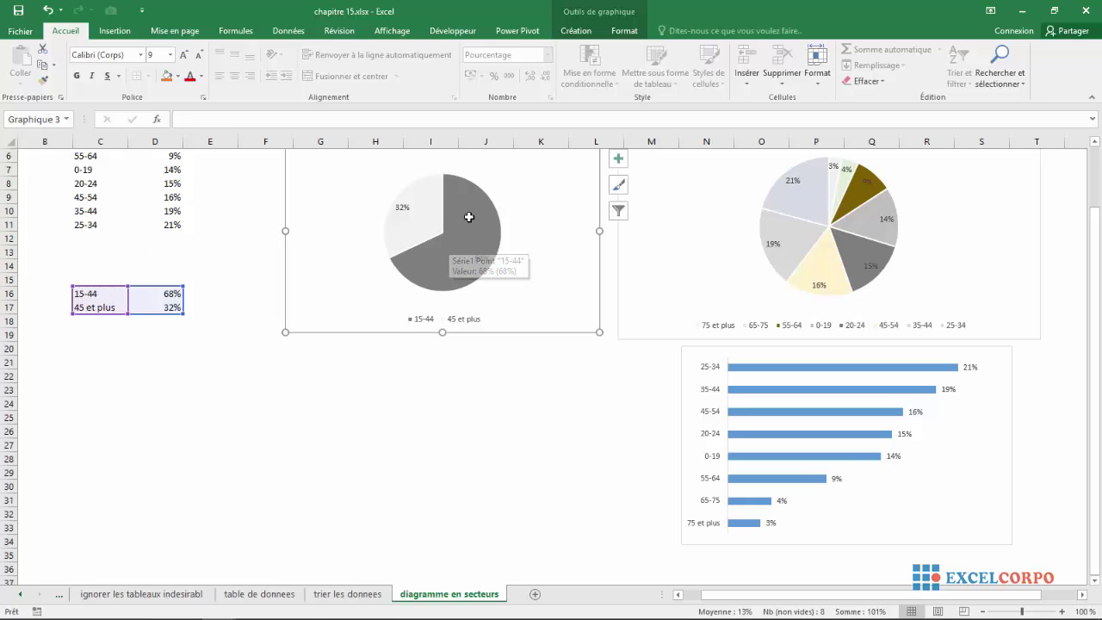
left_click(469, 217)
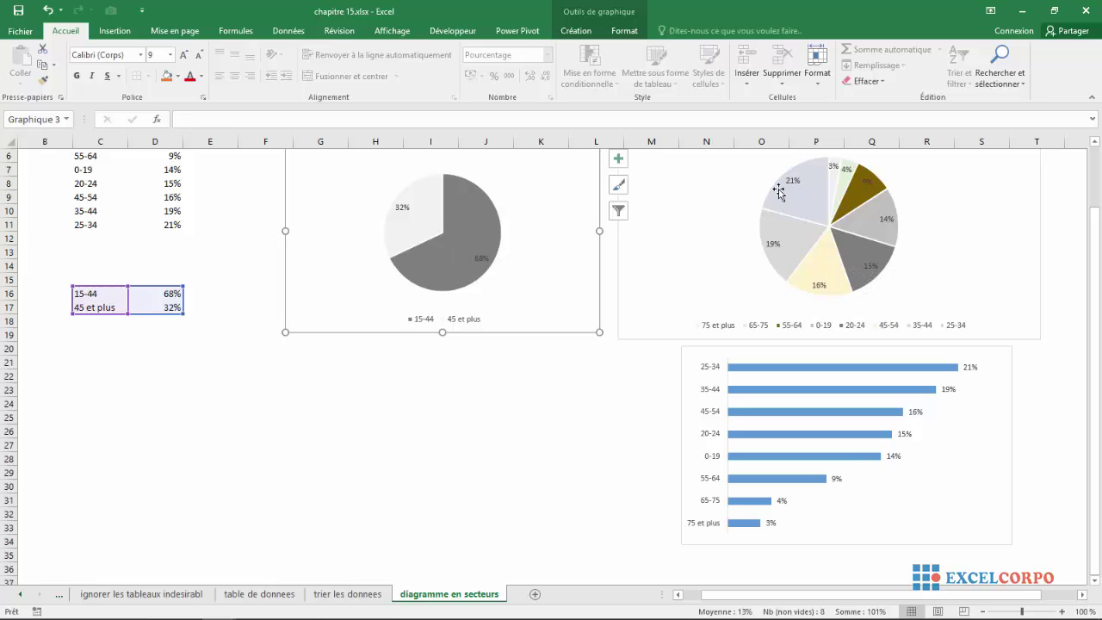
mouse_move(778, 191)
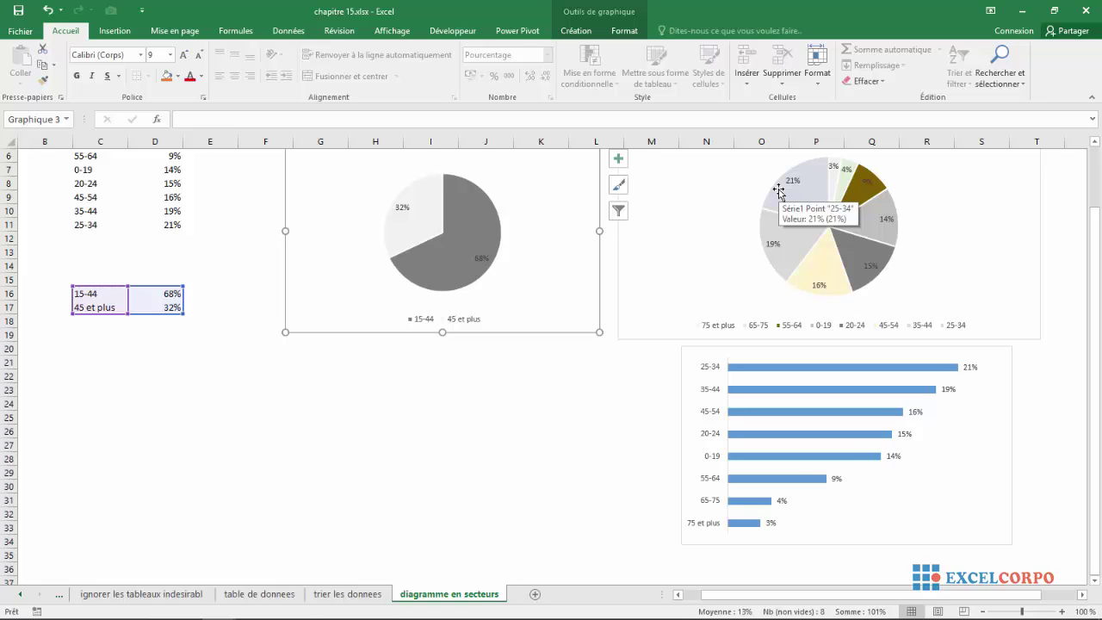
mouse_move(1093, 344)
left_mouse_down()
mouse_move(1094, 294)
mouse_move(1098, 339)
left_mouse_up()
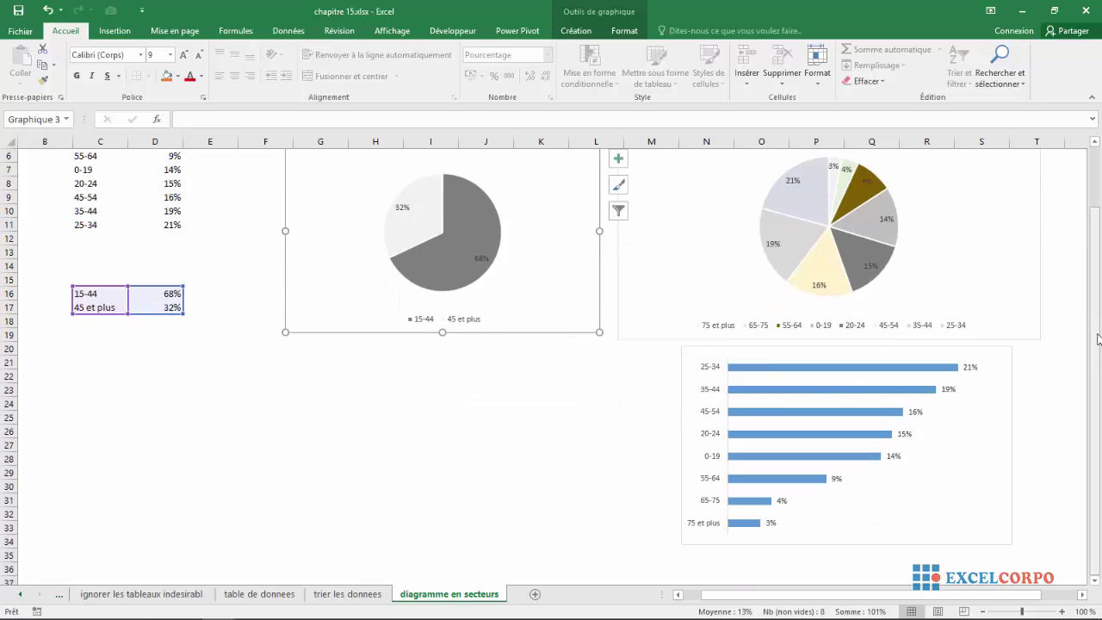